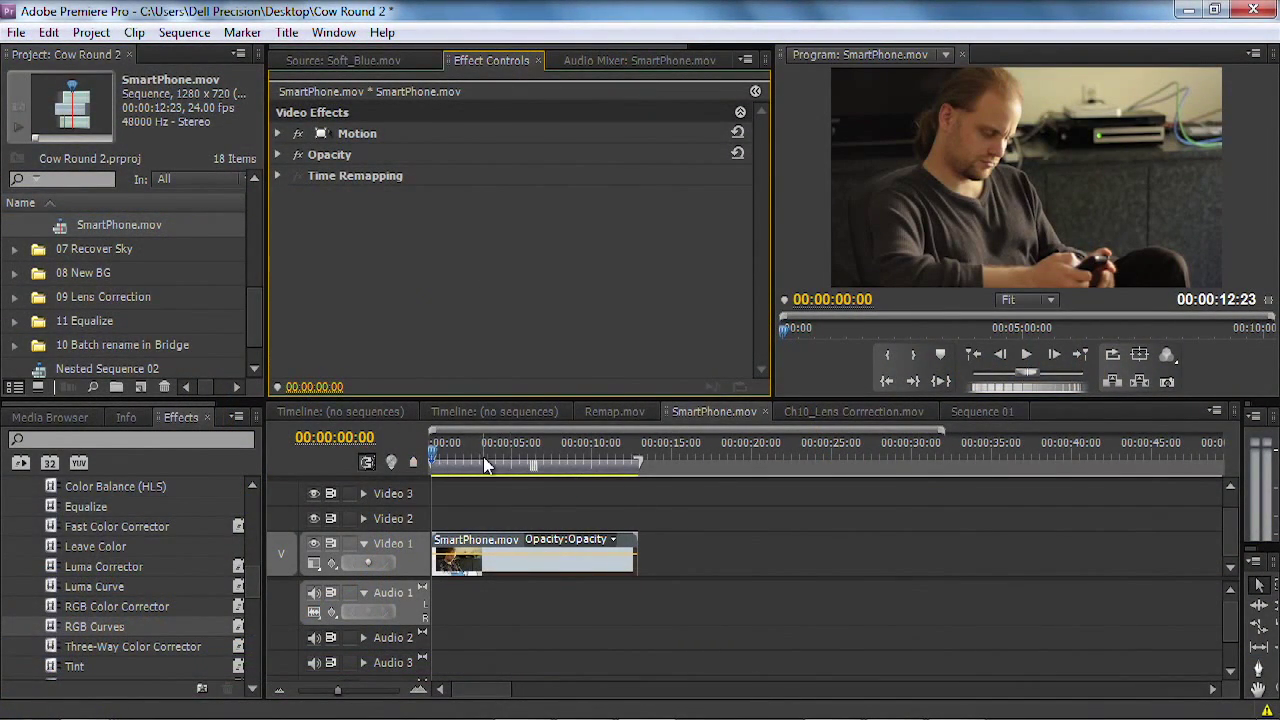
Step: Move the playhead to 00:00:04:06 and apply Equalize to the SmartPhone.mov clip
{"action": "mouse_move", "coordinate": [487, 466]}
{"action": "left_mouse_down"}
{"action": "mouse_move", "coordinate": [486, 452]}
{"action": "mouse_move", "coordinate": [501, 456]}
{"action": "left_mouse_up"}
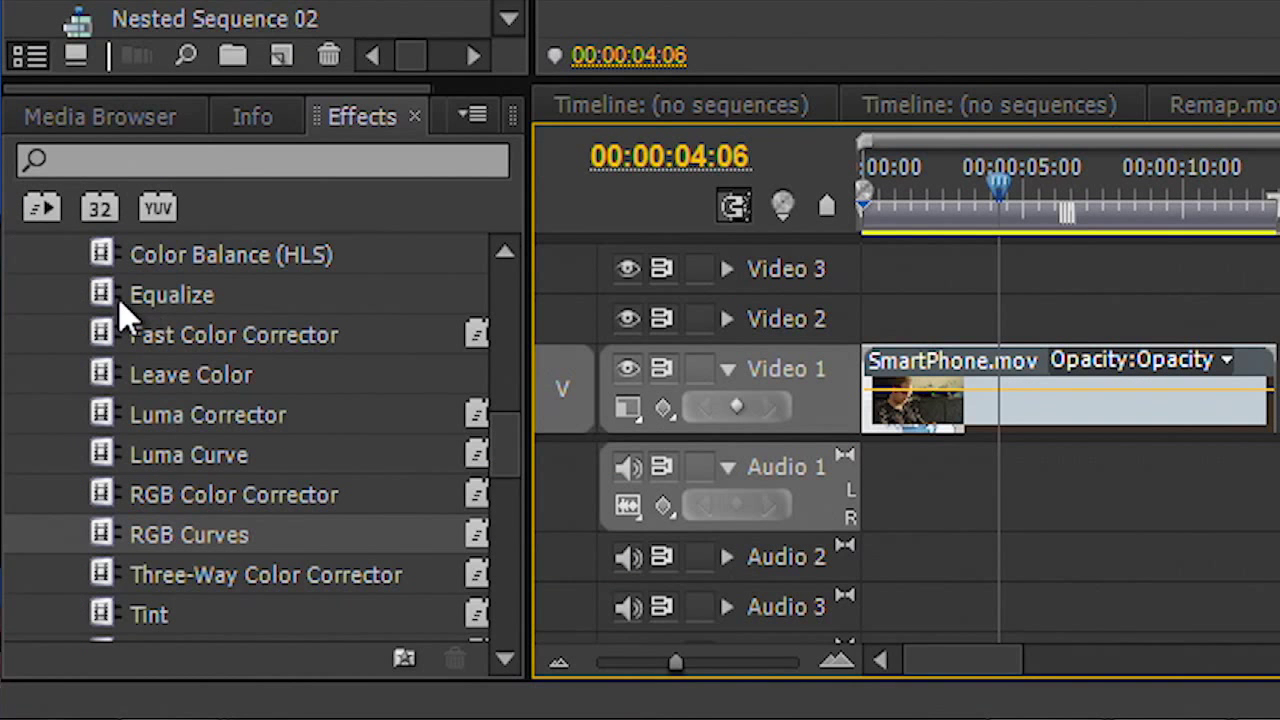
{"action": "left_click", "coordinate": [52, 506]}
{"action": "left_click_drag", "start_coordinate": [100, 295], "coordinate": [993, 361]}
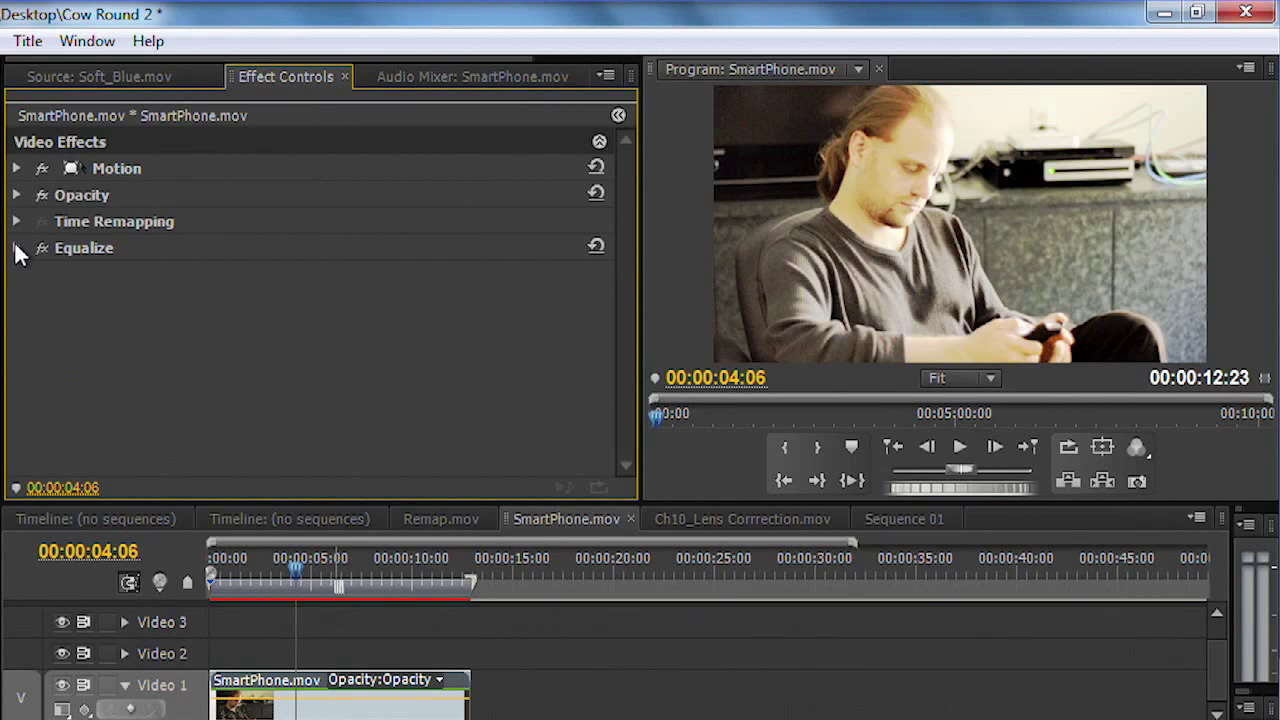
Step: Set Equalize to Brightness mode and adjust the Amount to Equalize value
{"action": "left_click", "coordinate": [16, 249]}
{"action": "left_click", "coordinate": [352, 278]}
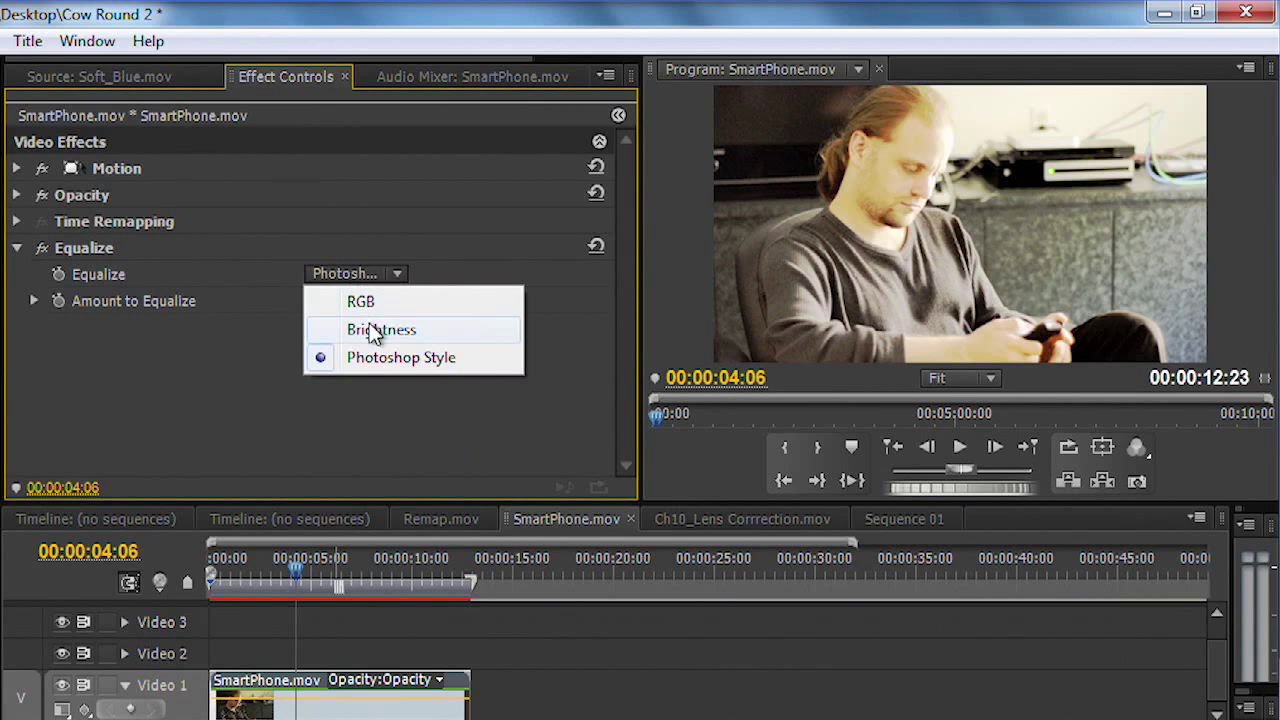
{"action": "left_click", "coordinate": [370, 330]}
{"action": "left_click", "coordinate": [325, 300]}
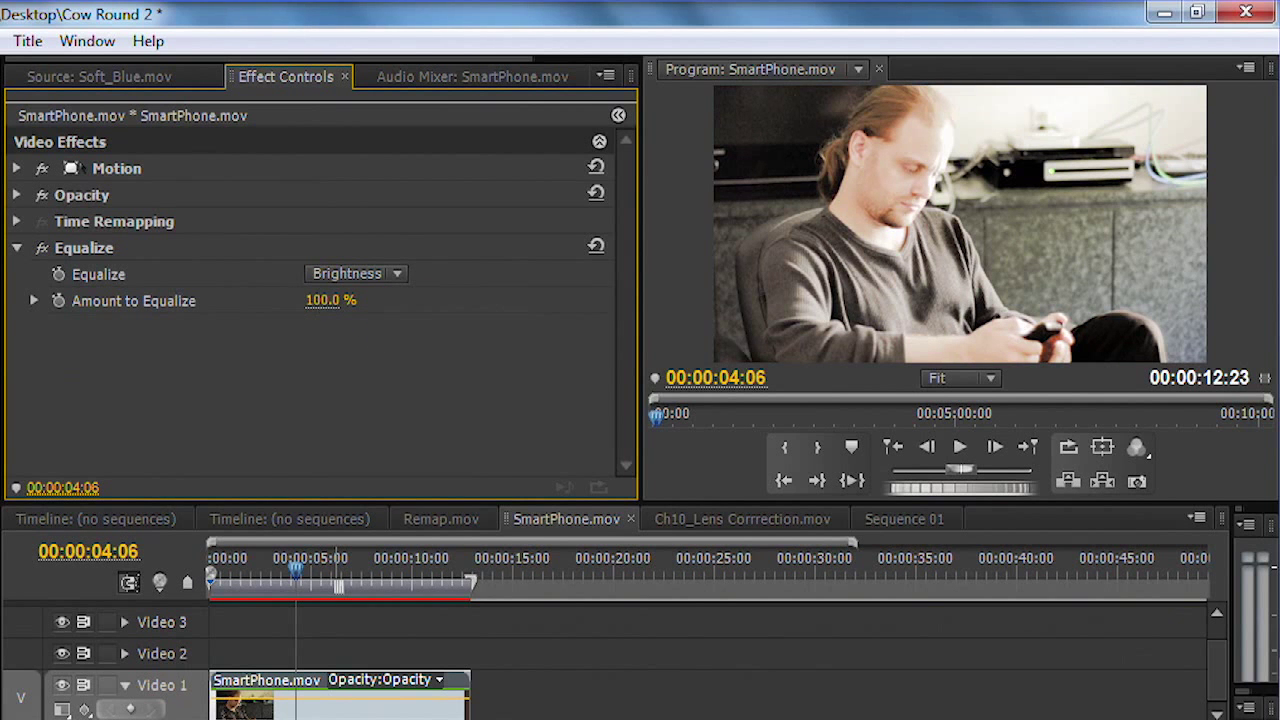
{"action": "type", "text": "74"}
{"action": "key", "text": "Return"}
{"action": "mouse_move", "coordinate": [326, 300]}
{"action": "left_mouse_down"}
{"action": "mouse_move", "coordinate": [292, 300]}
{"action": "mouse_move", "coordinate": [331, 300]}
{"action": "left_mouse_up"}
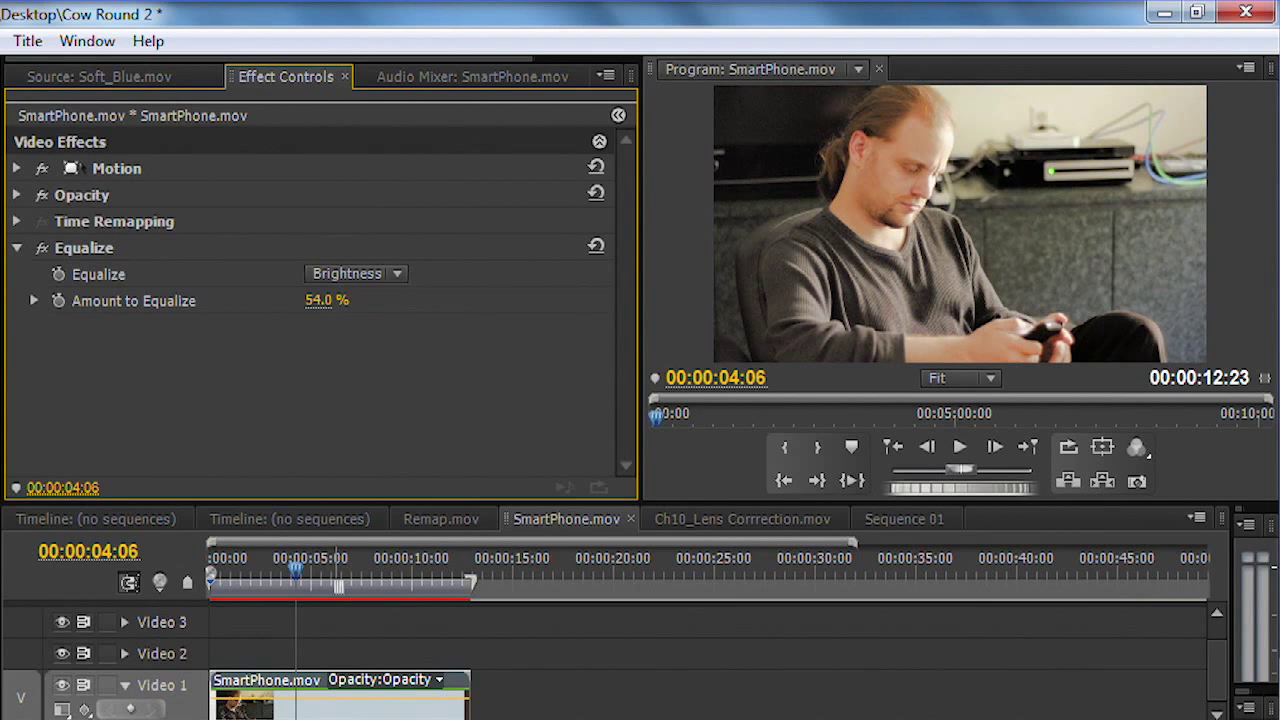
Step: Compare Equalize off and on, save the project, and settle Amount to Equalize at 40%
{"action": "left_click", "coordinate": [41, 248]}
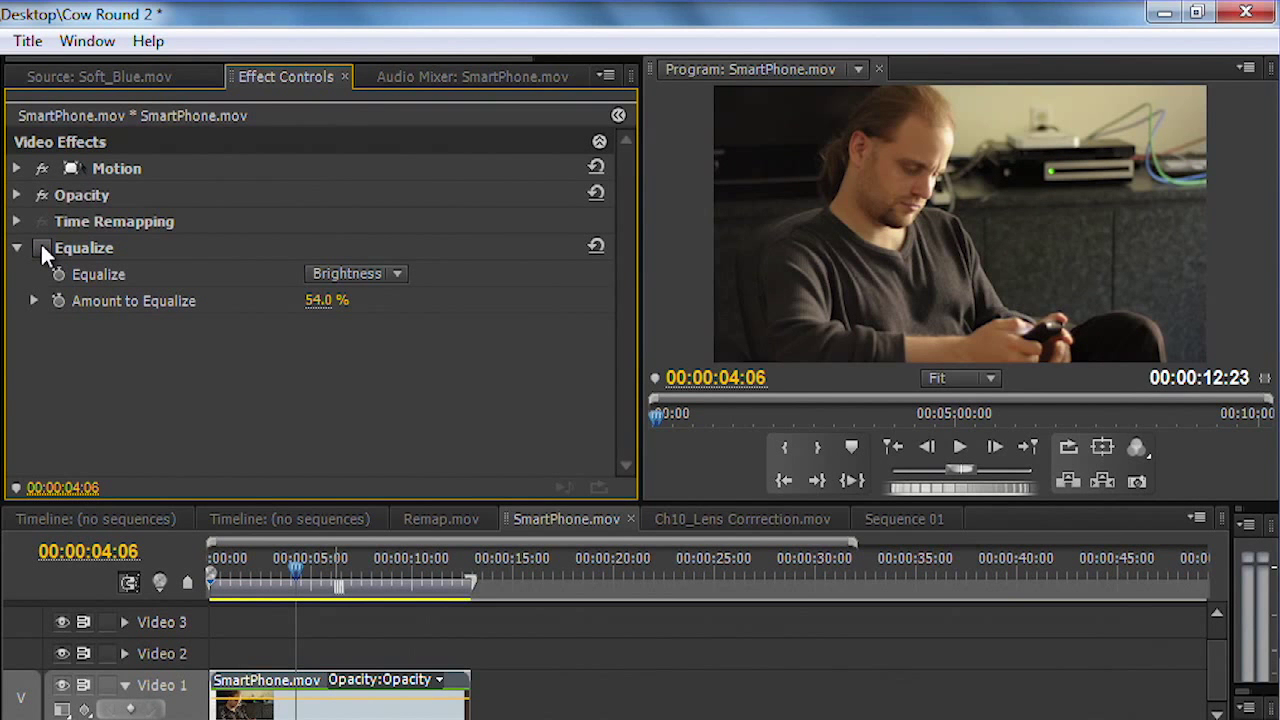
{"action": "key", "text": "ctrl+s"}
{"action": "left_click", "coordinate": [42, 246]}
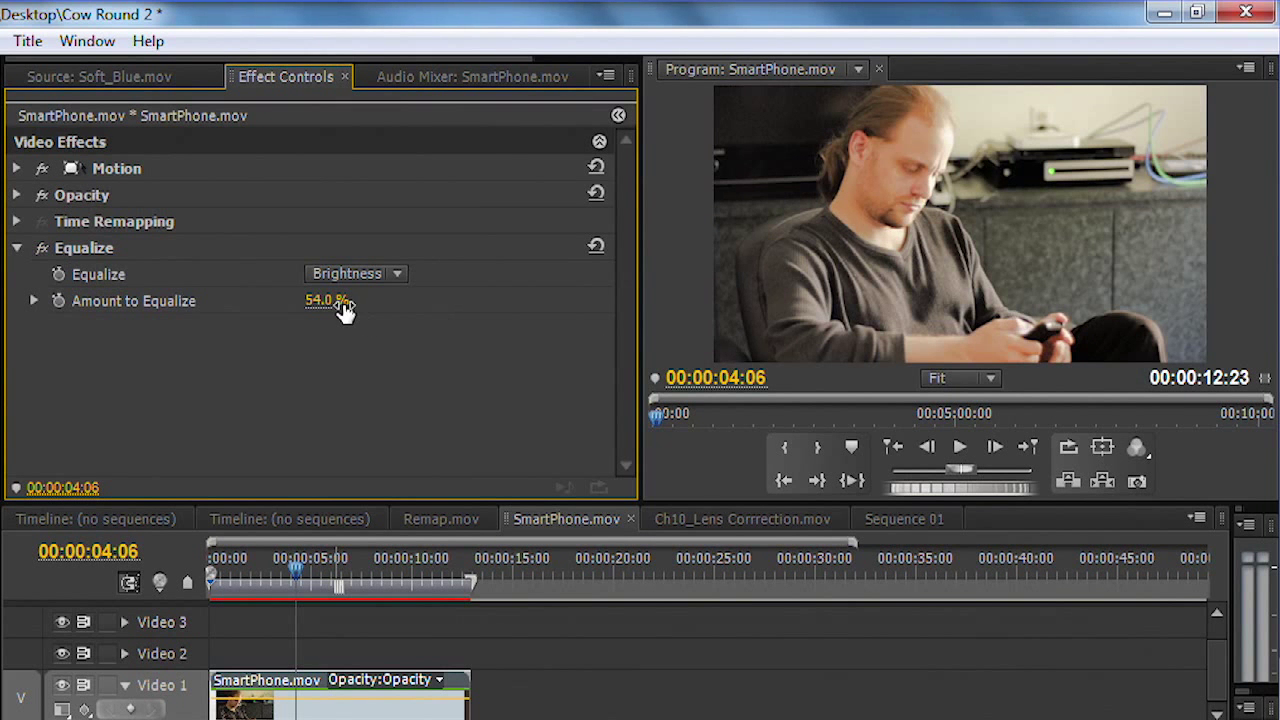
{"action": "left_click_drag", "start_coordinate": [327, 300], "coordinate": [313, 300]}
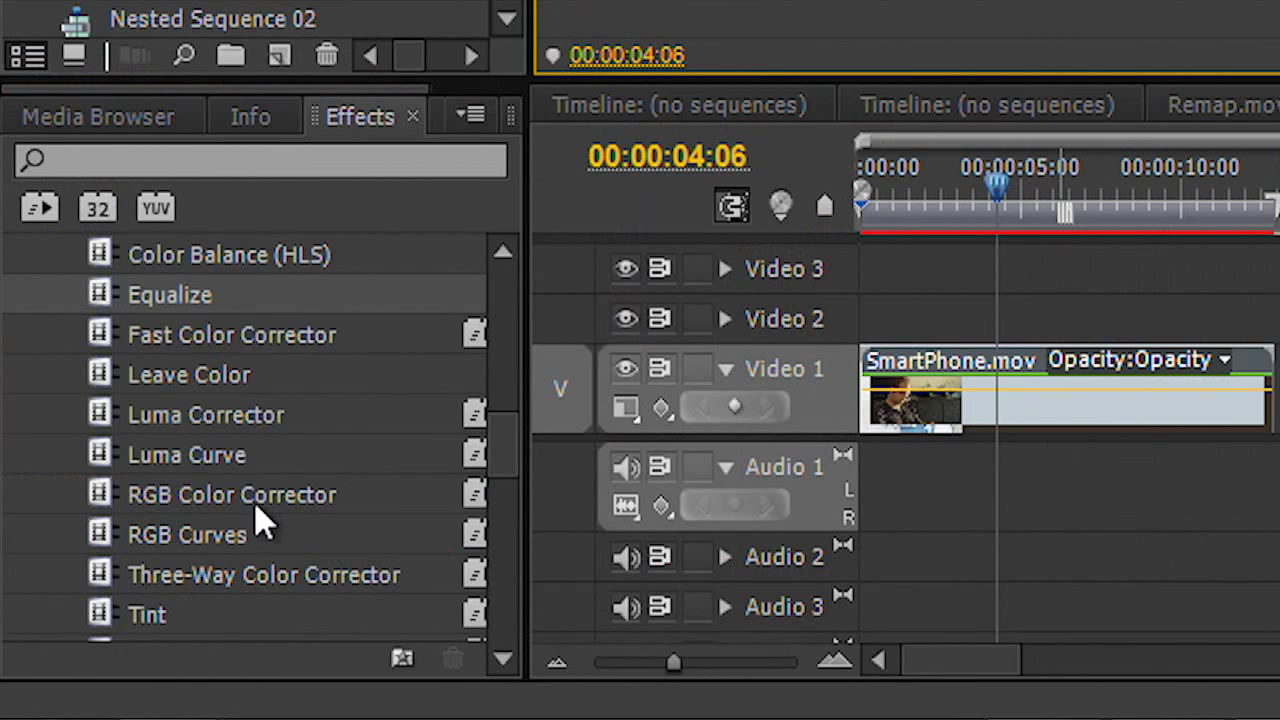
{"action": "left_click", "coordinate": [182, 157]}
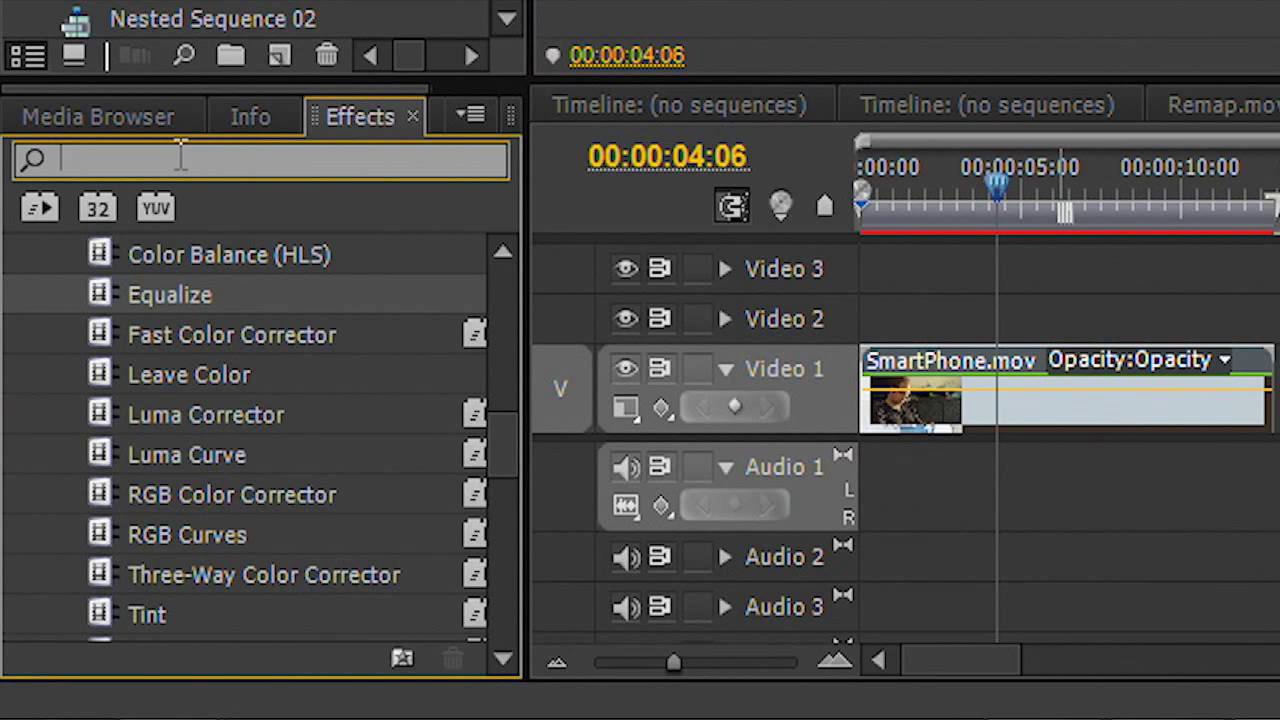
Step: Apply Black & White to SmartPhone.mov and reduce Amount to Equalize to 33%
{"action": "type", "text": "black"}
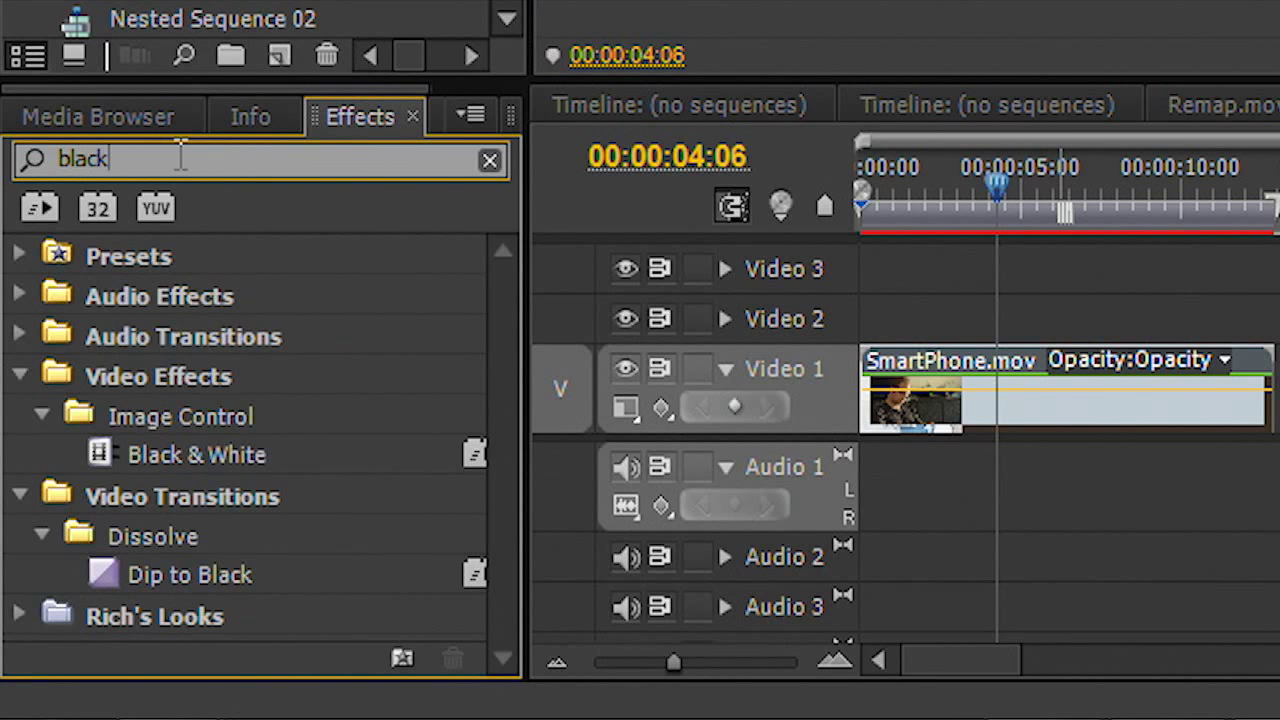
{"action": "left_click", "coordinate": [109, 448]}
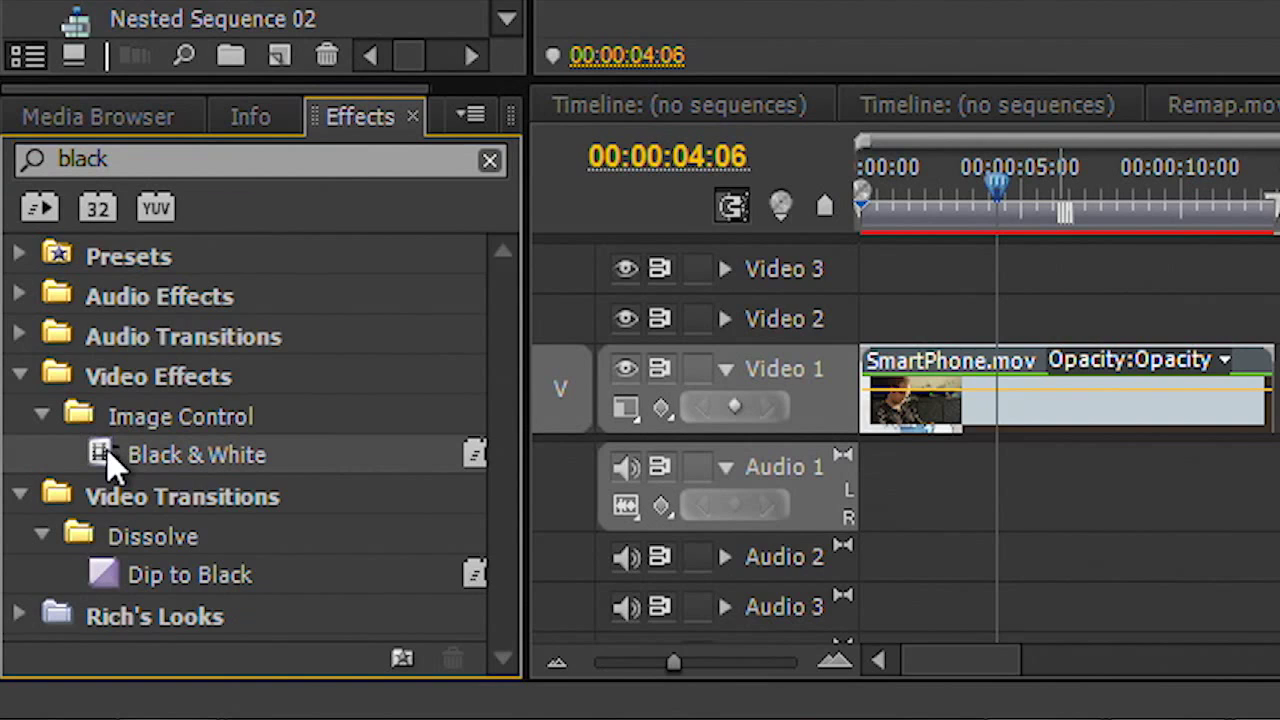
{"action": "left_click_drag", "start_coordinate": [112, 462], "coordinate": [912, 398]}
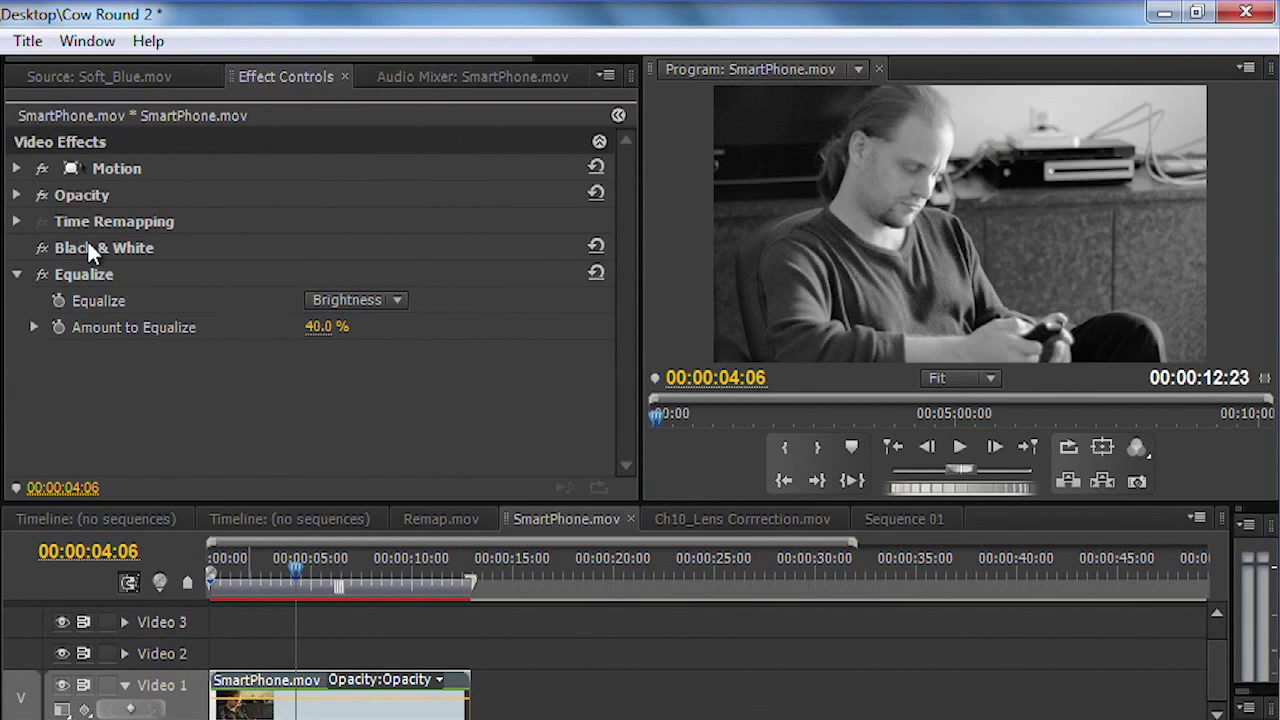
{"action": "left_click", "coordinate": [72, 248]}
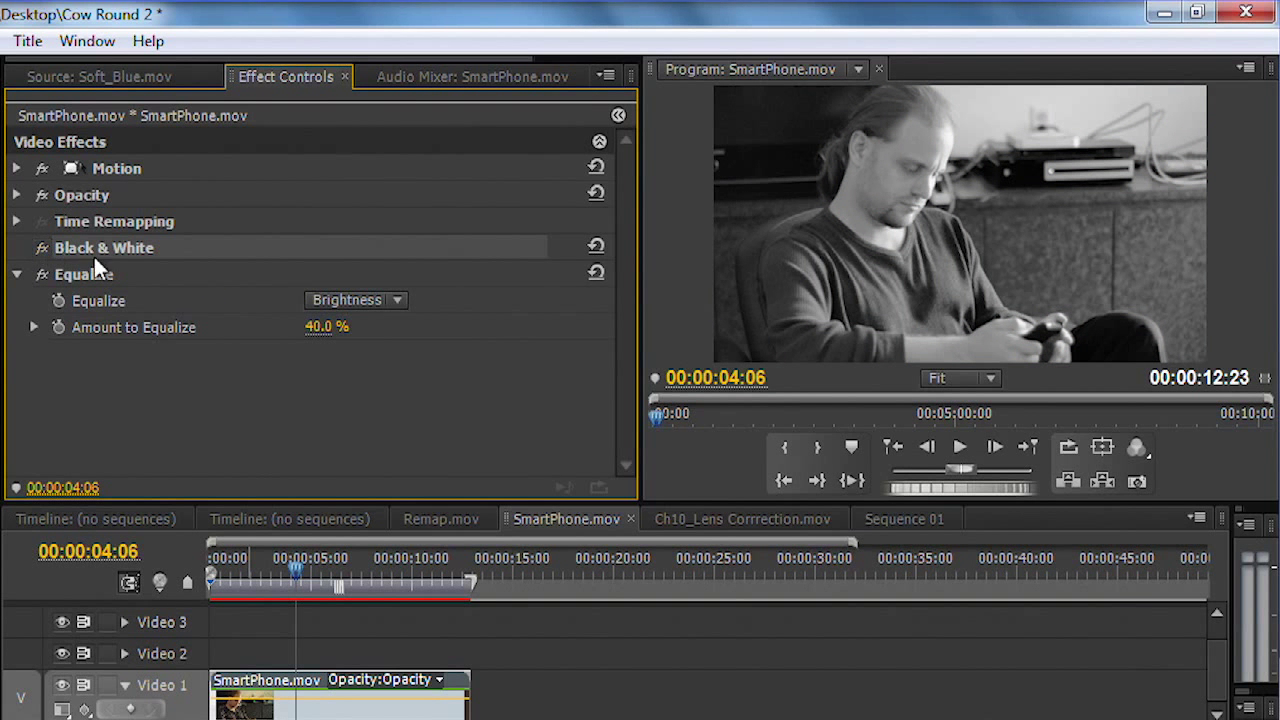
{"action": "left_click_drag", "start_coordinate": [300, 326], "coordinate": [283, 326]}
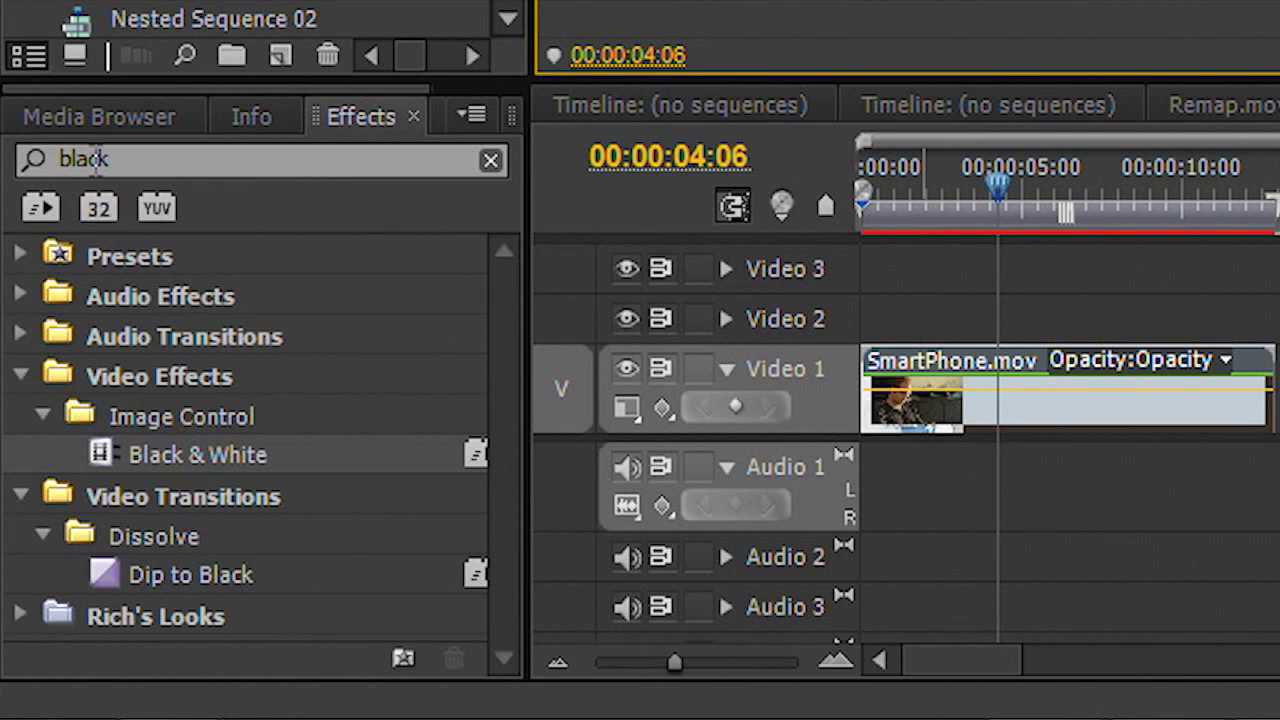
Step: Search 'curves' and apply RGB Curves to the SmartPhone.mov clip, expanding its settings
{"action": "double_click", "coordinate": [95, 160]}
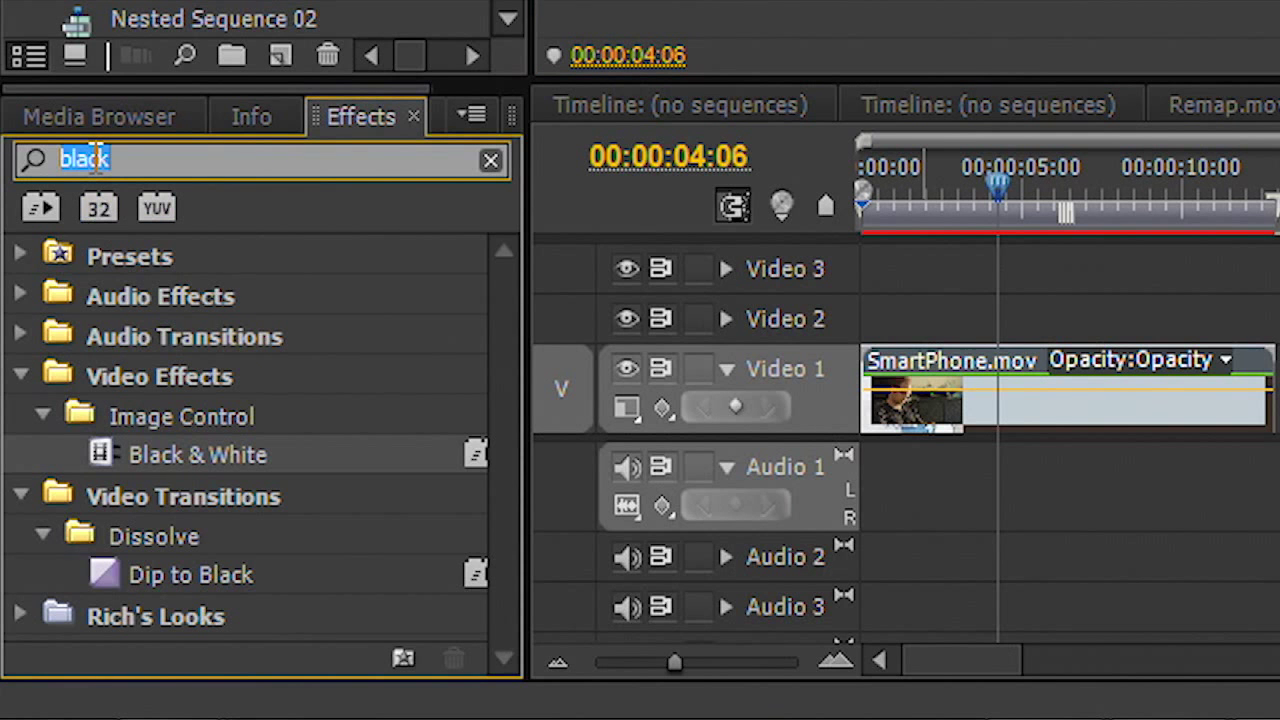
{"action": "type", "text": "curves"}
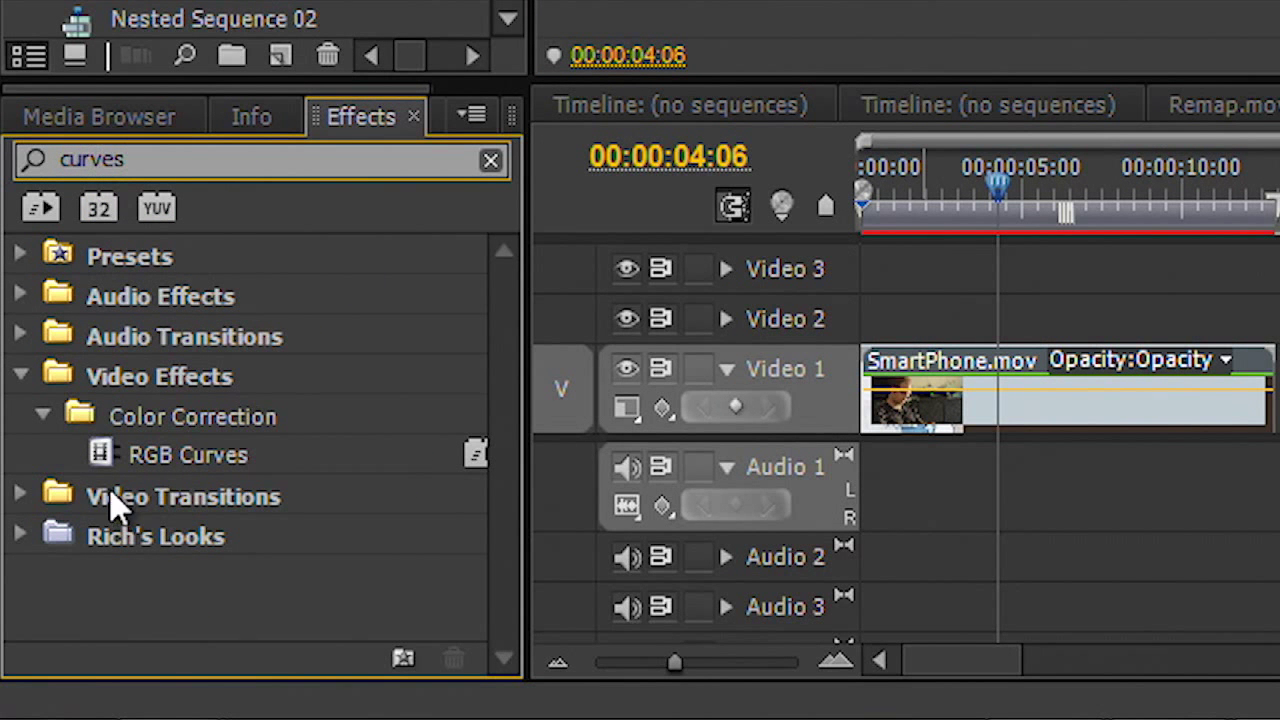
{"action": "left_click", "coordinate": [105, 455]}
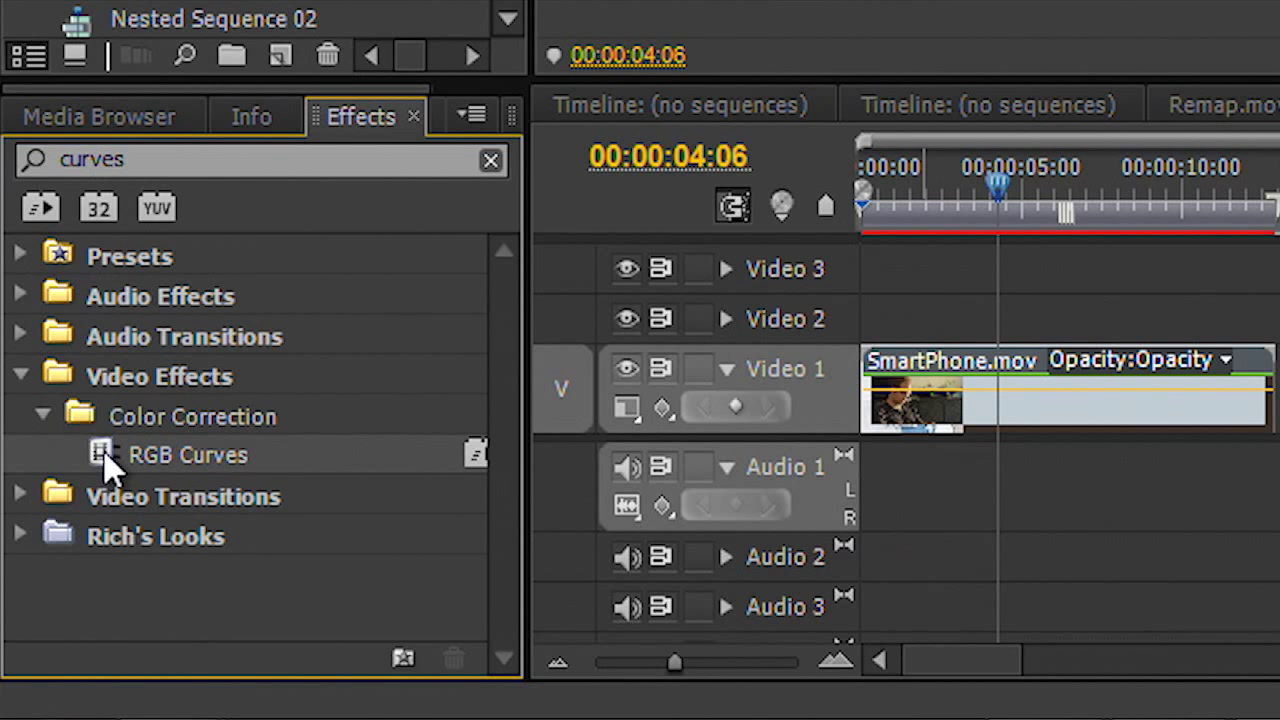
{"action": "left_click_drag", "start_coordinate": [106, 465], "coordinate": [1000, 412]}
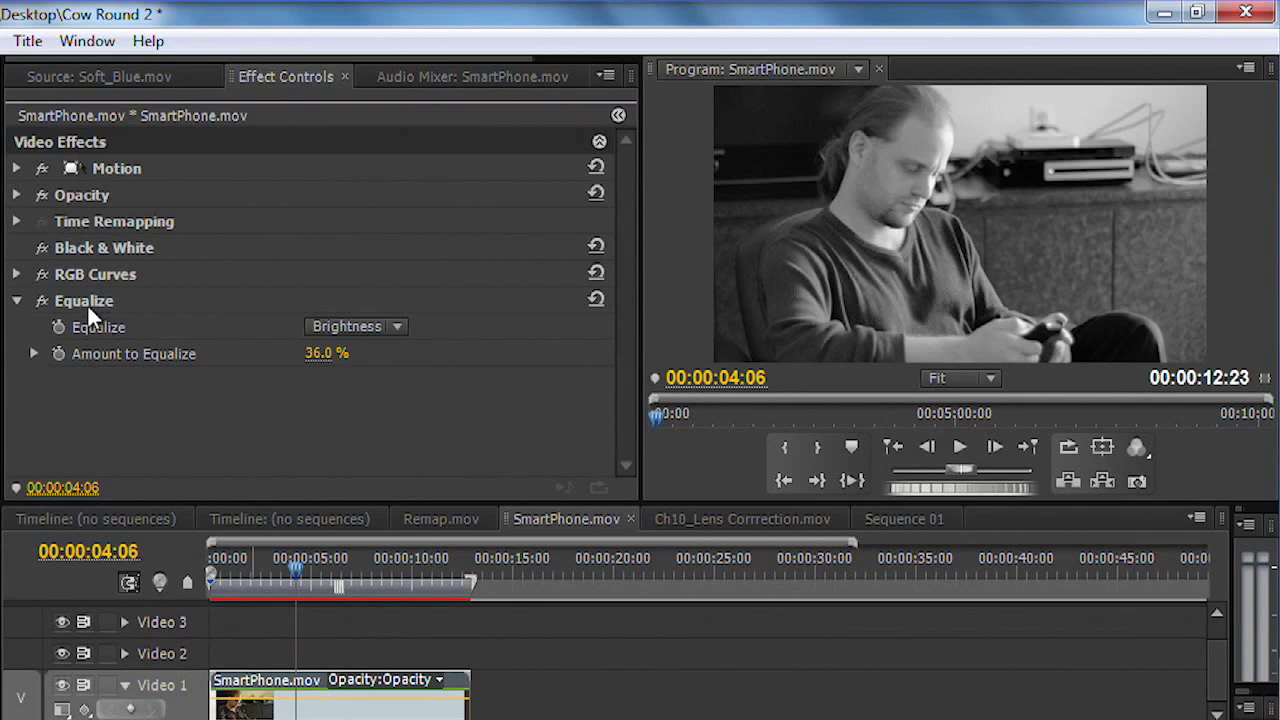
{"action": "left_click", "coordinate": [17, 276]}
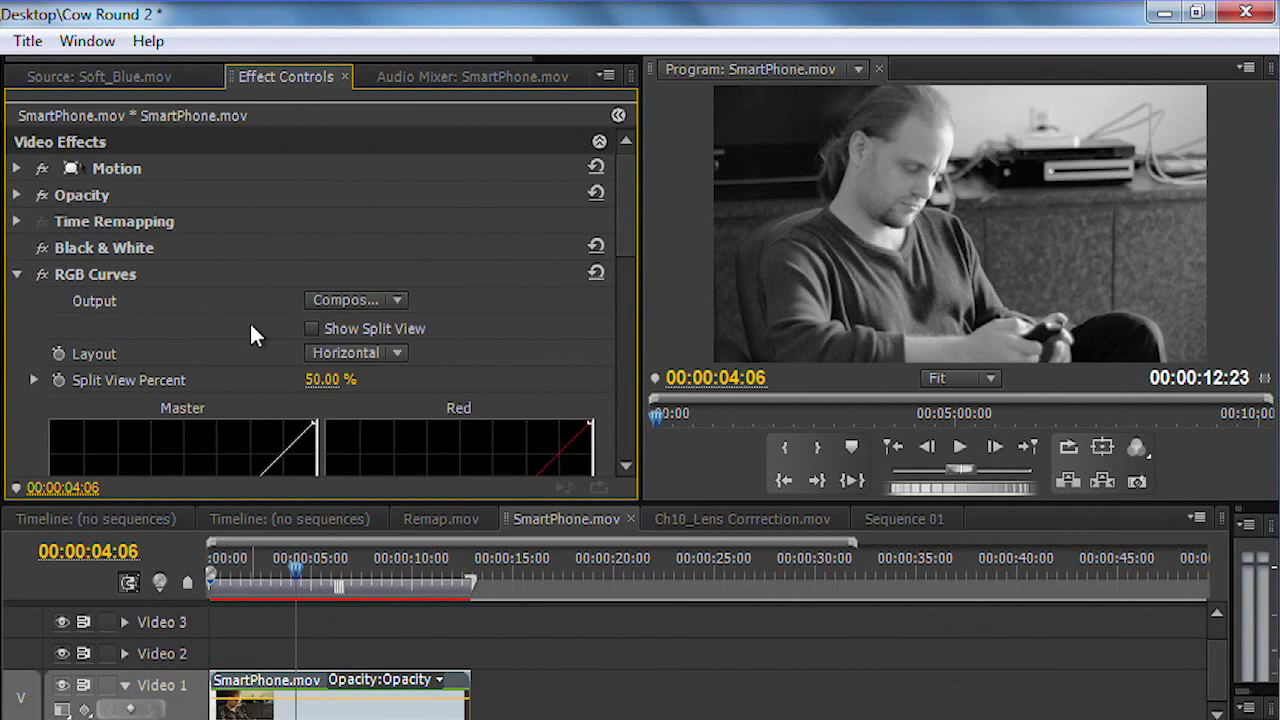
Step: Shape the Master curve into a steep S by lowering highlights and deepening shadows
{"action": "left_click_drag", "start_coordinate": [623, 226], "coordinate": [620, 300]}
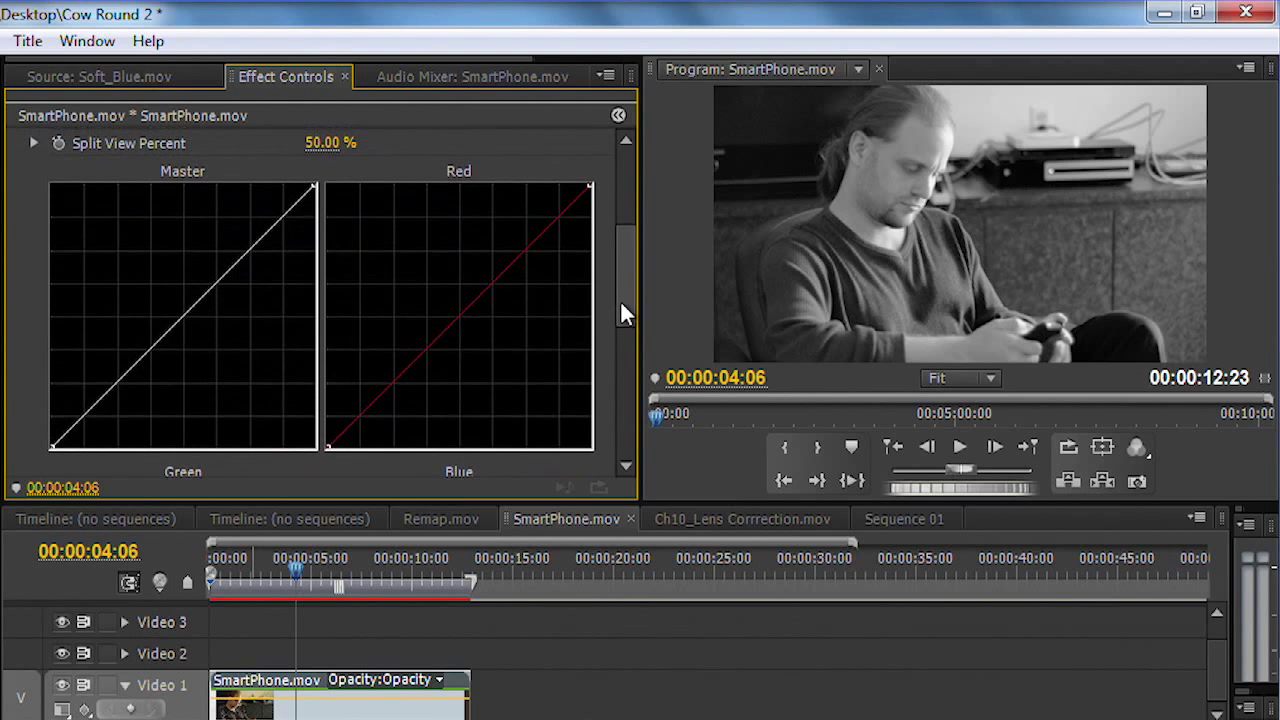
{"action": "scroll", "coordinate": [220, 290], "scroll_direction": "up", "scroll_amount": 2}
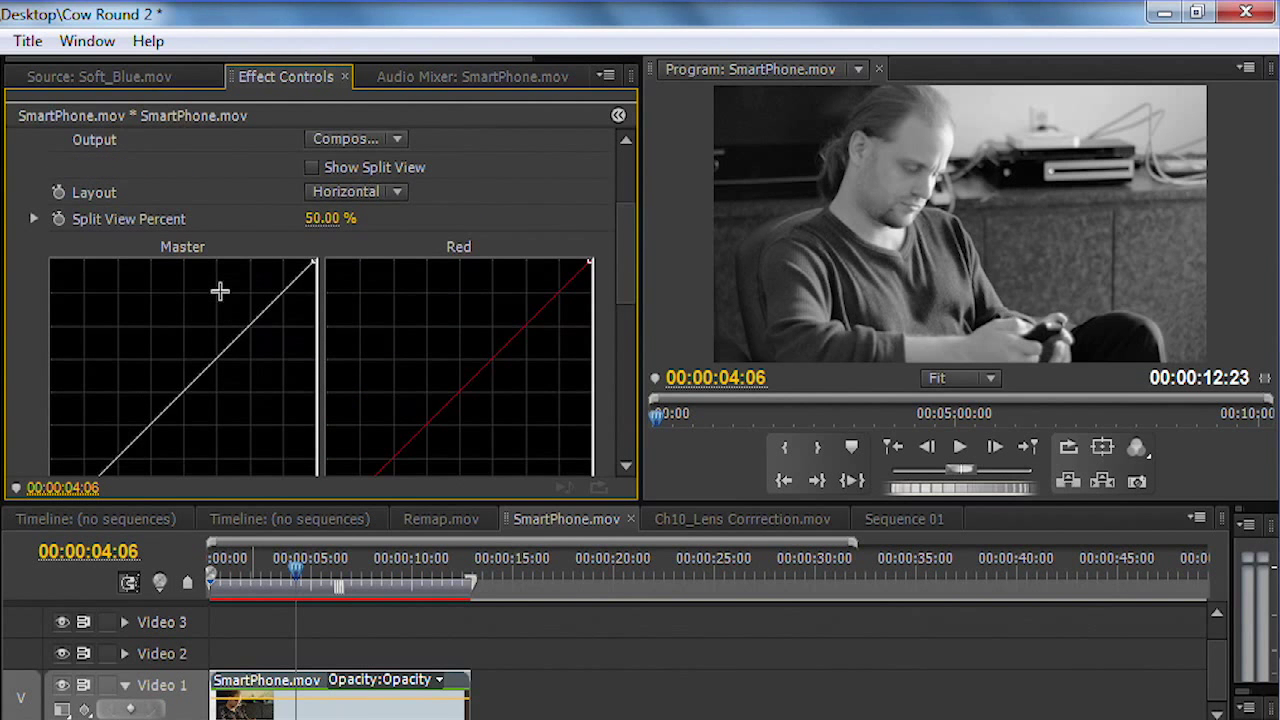
{"action": "scroll", "coordinate": [220, 291], "scroll_direction": "down", "scroll_amount": 2}
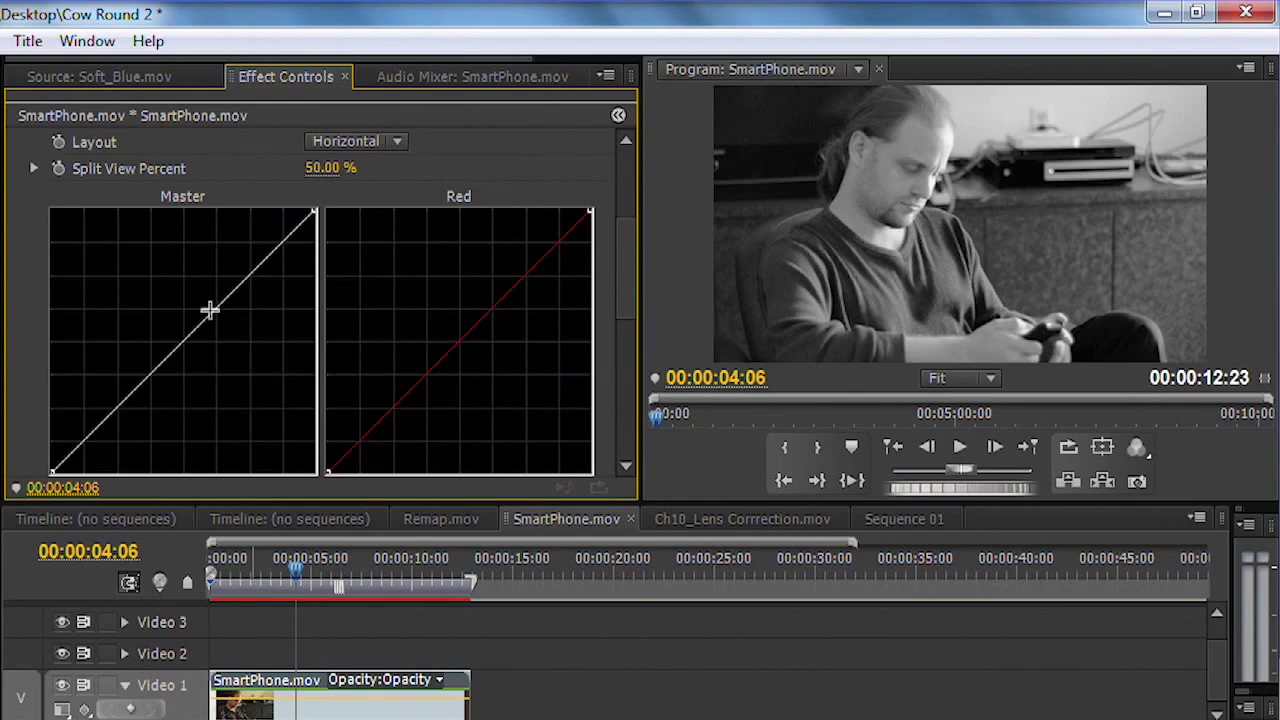
{"action": "left_click", "coordinate": [117, 407]}
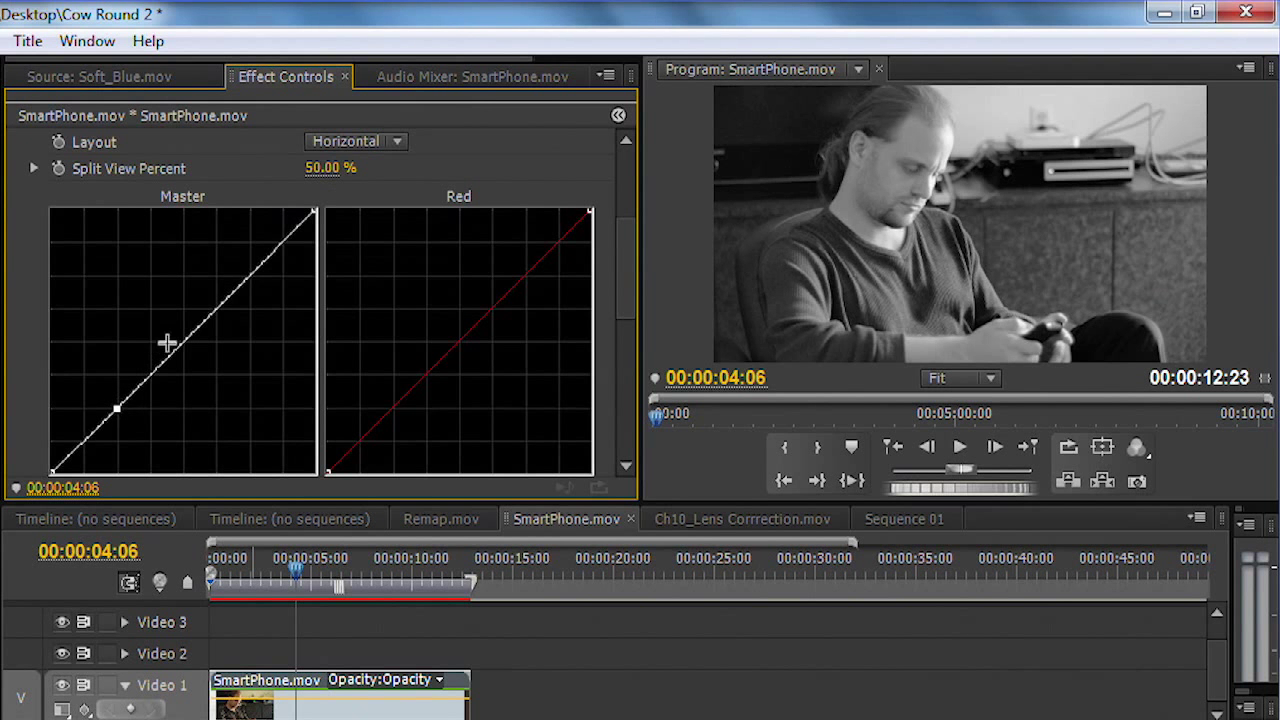
{"action": "mouse_move", "coordinate": [228, 298]}
{"action": "left_mouse_down"}
{"action": "mouse_move", "coordinate": [203, 280]}
{"action": "mouse_move", "coordinate": [216, 279]}
{"action": "left_mouse_up"}
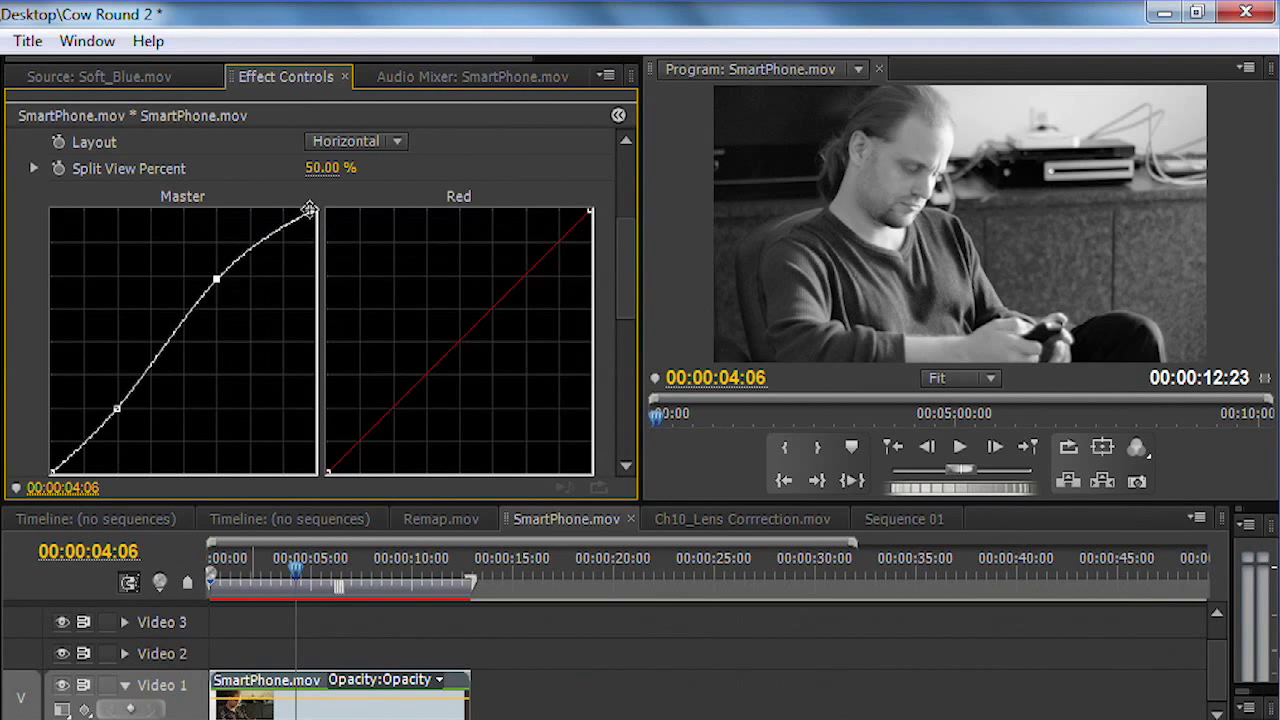
{"action": "left_click_drag", "start_coordinate": [309, 210], "coordinate": [306, 237]}
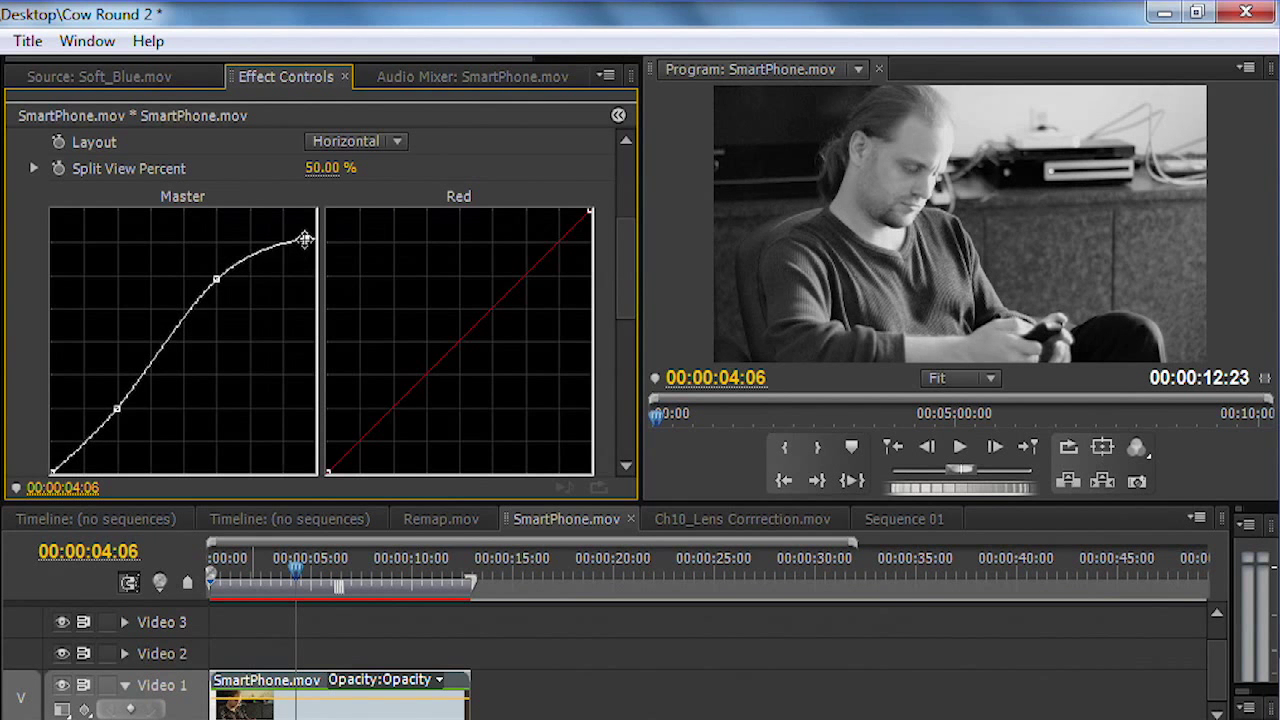
{"action": "left_click_drag", "start_coordinate": [117, 408], "coordinate": [124, 416]}
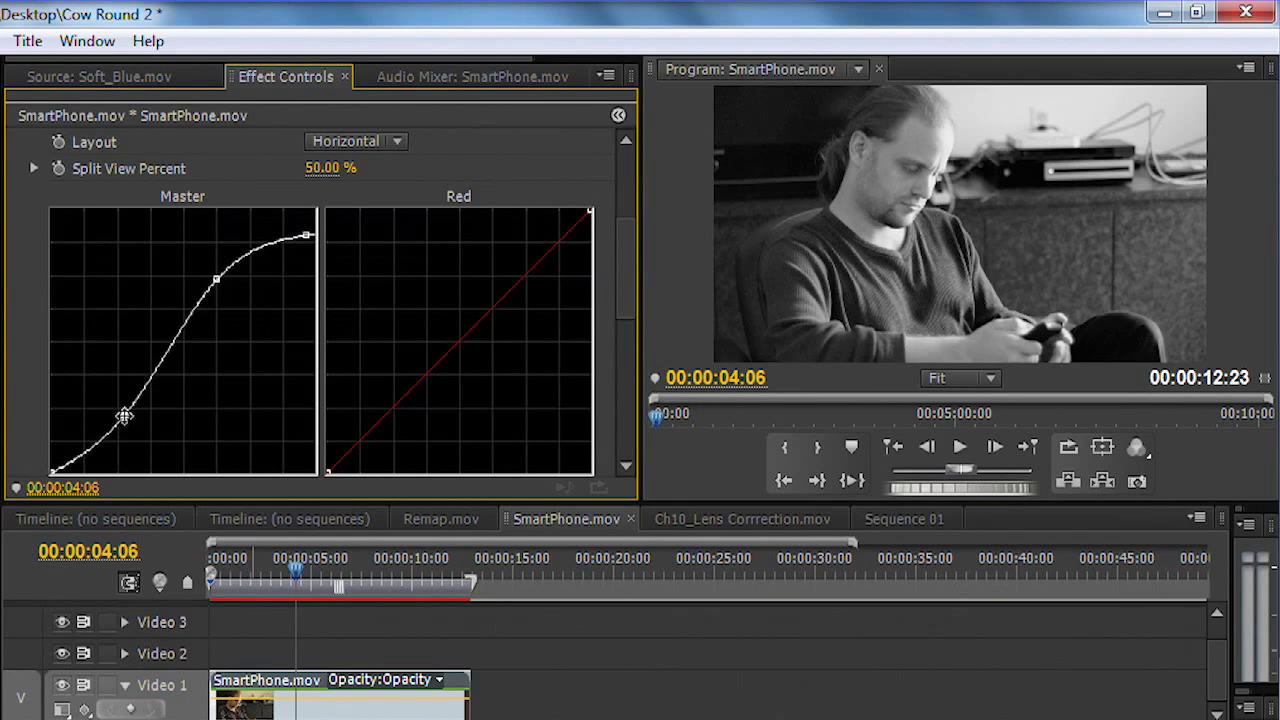
{"action": "left_click", "coordinate": [174, 351]}
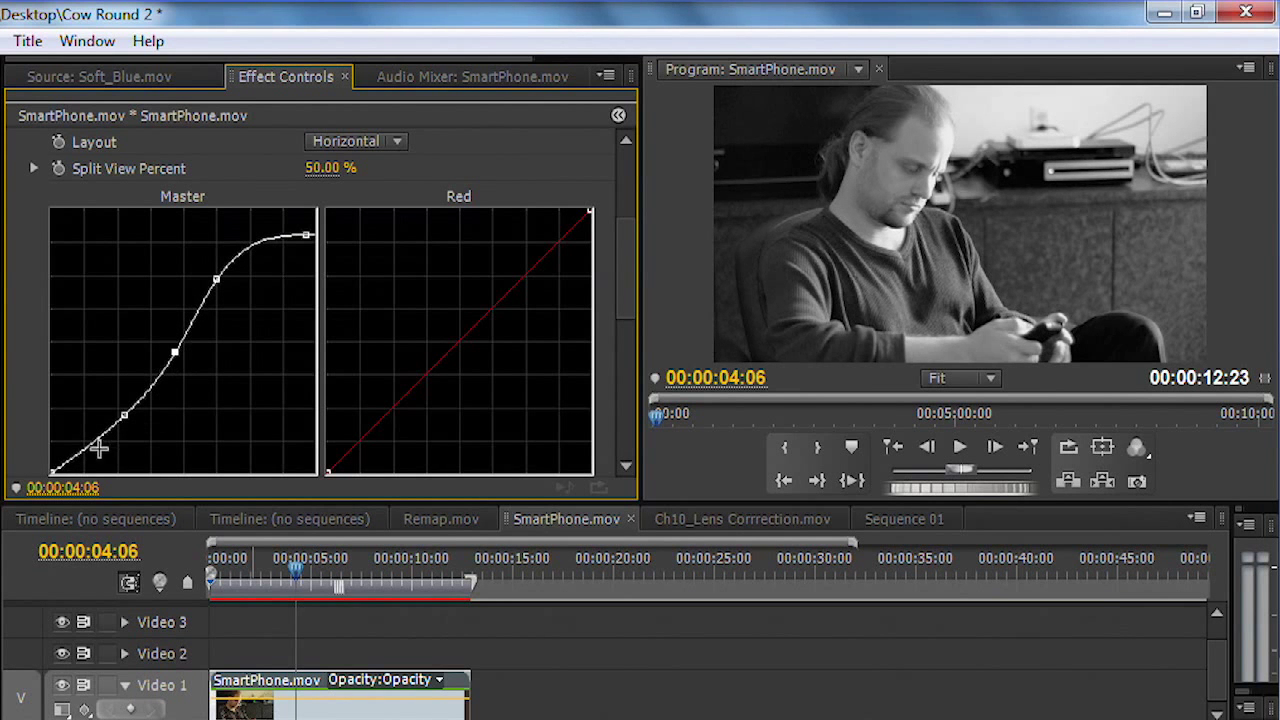
{"action": "left_click", "coordinate": [70, 465]}
{"action": "left_click_drag", "start_coordinate": [70, 465], "coordinate": [71, 463]}
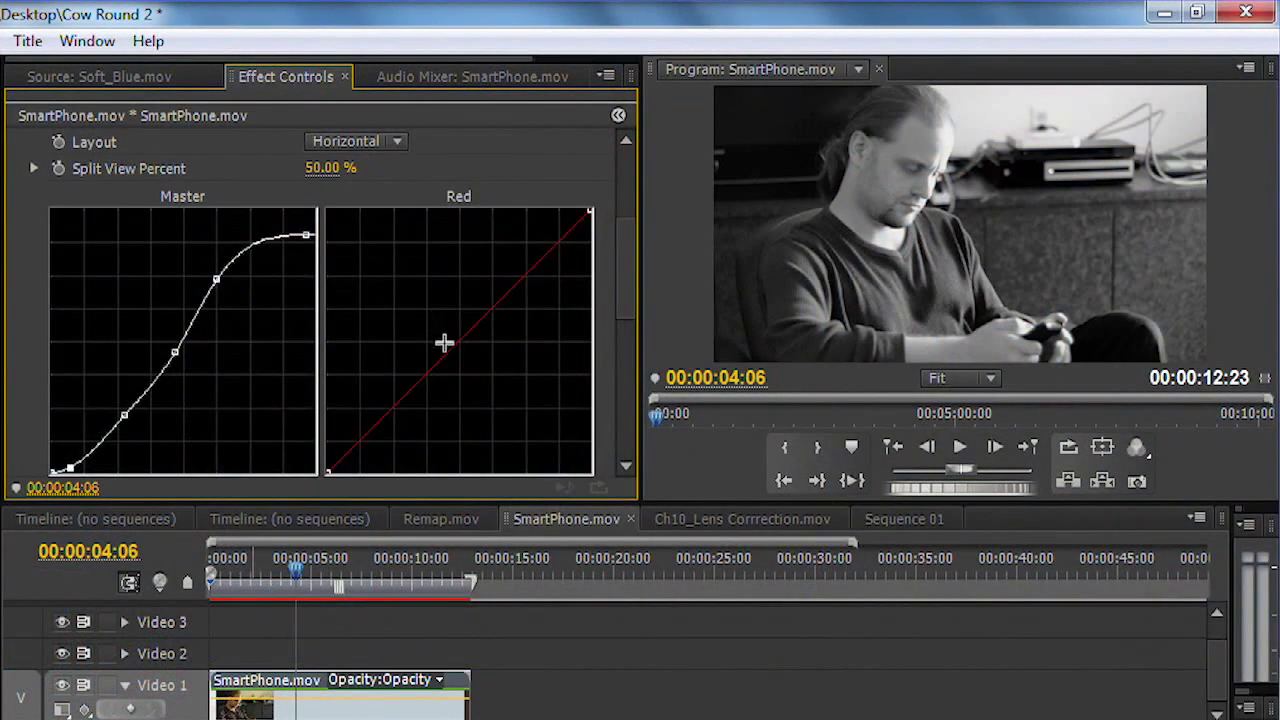
Step: Lift and reshape the Red curve, then pull the Blue curve down for warmth
{"action": "left_click_drag", "start_coordinate": [420, 373], "coordinate": [406, 366]}
{"action": "left_click_drag", "start_coordinate": [466, 293], "coordinate": [514, 292]}
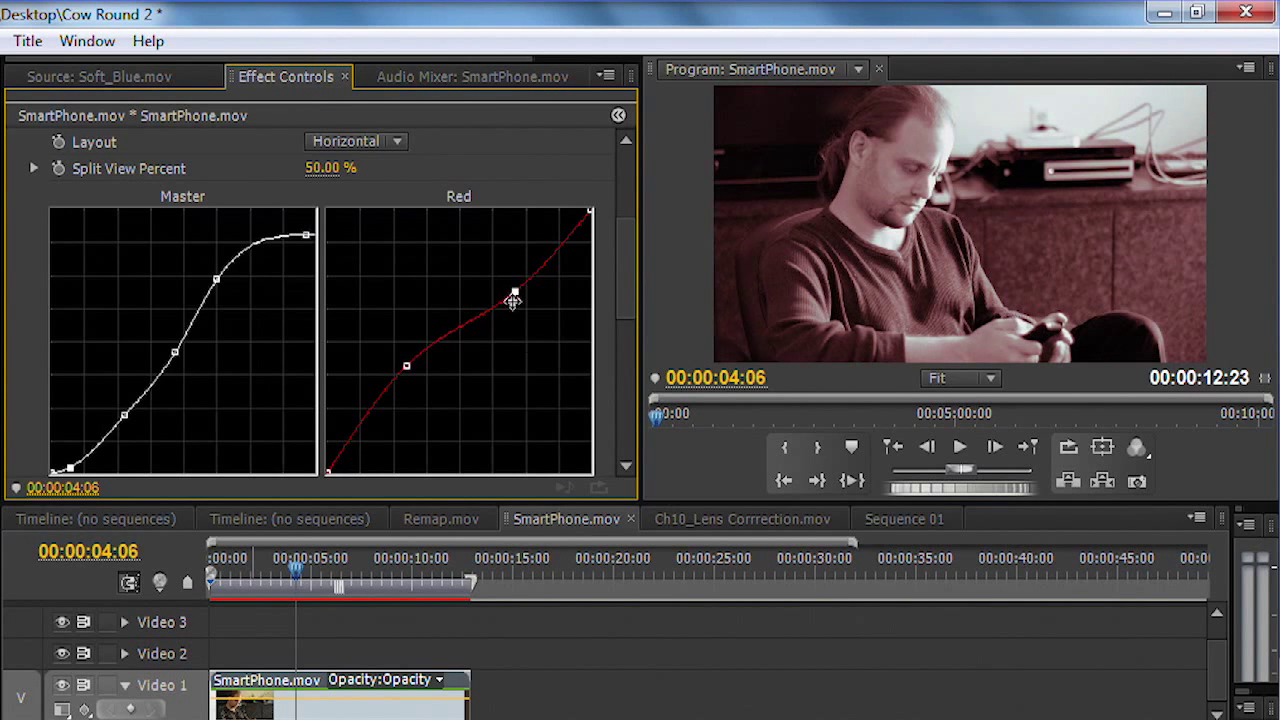
{"action": "left_click_drag", "start_coordinate": [406, 369], "coordinate": [403, 377]}
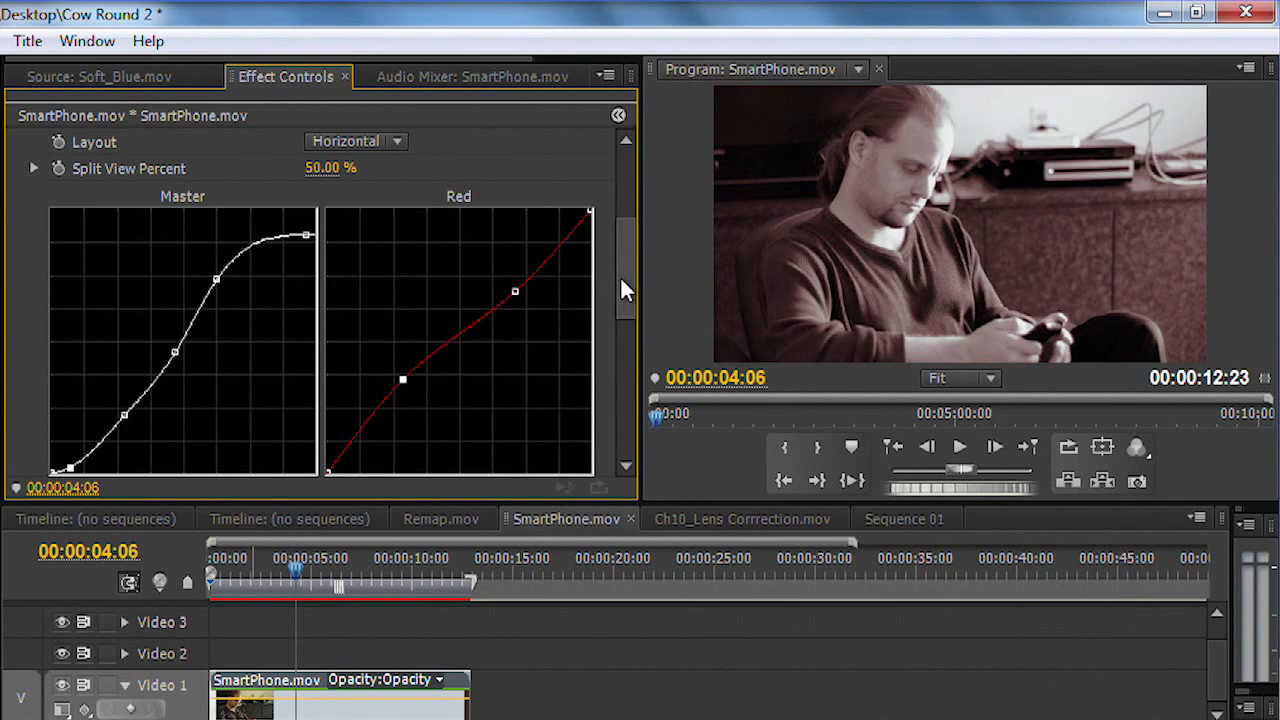
{"action": "left_click_drag", "start_coordinate": [620, 276], "coordinate": [627, 360]}
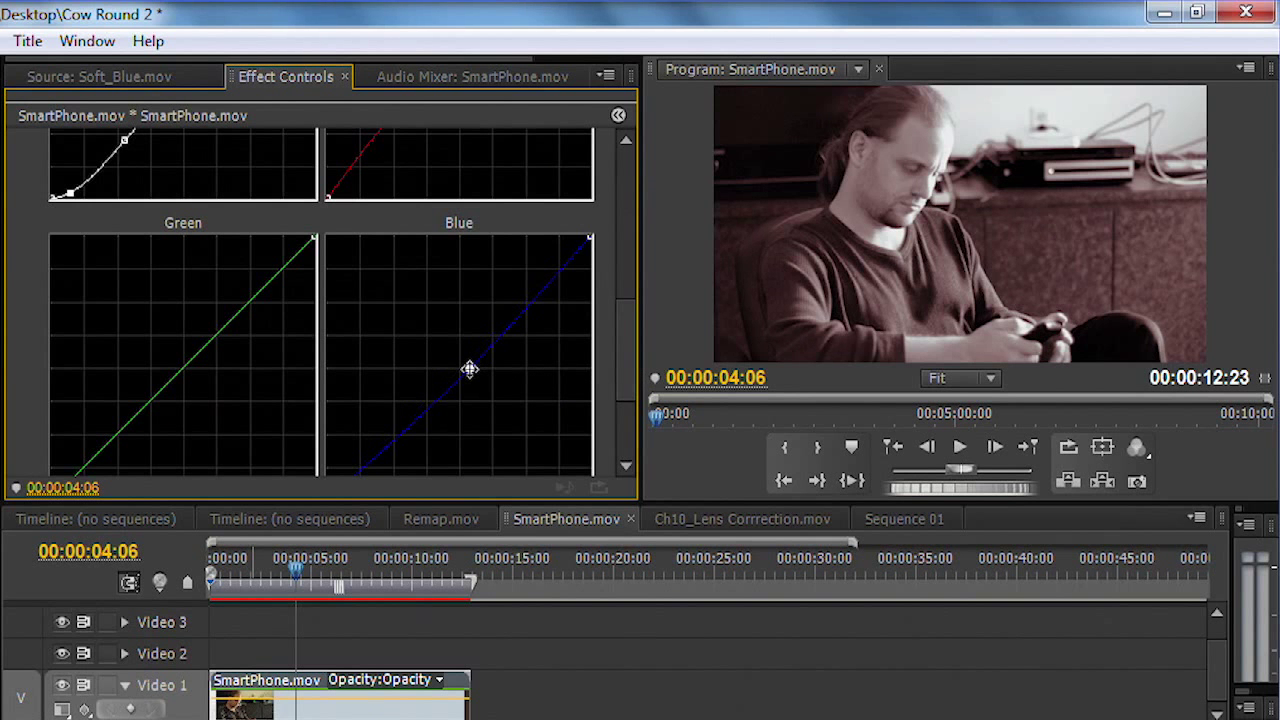
{"action": "left_click_drag", "start_coordinate": [469, 369], "coordinate": [471, 376]}
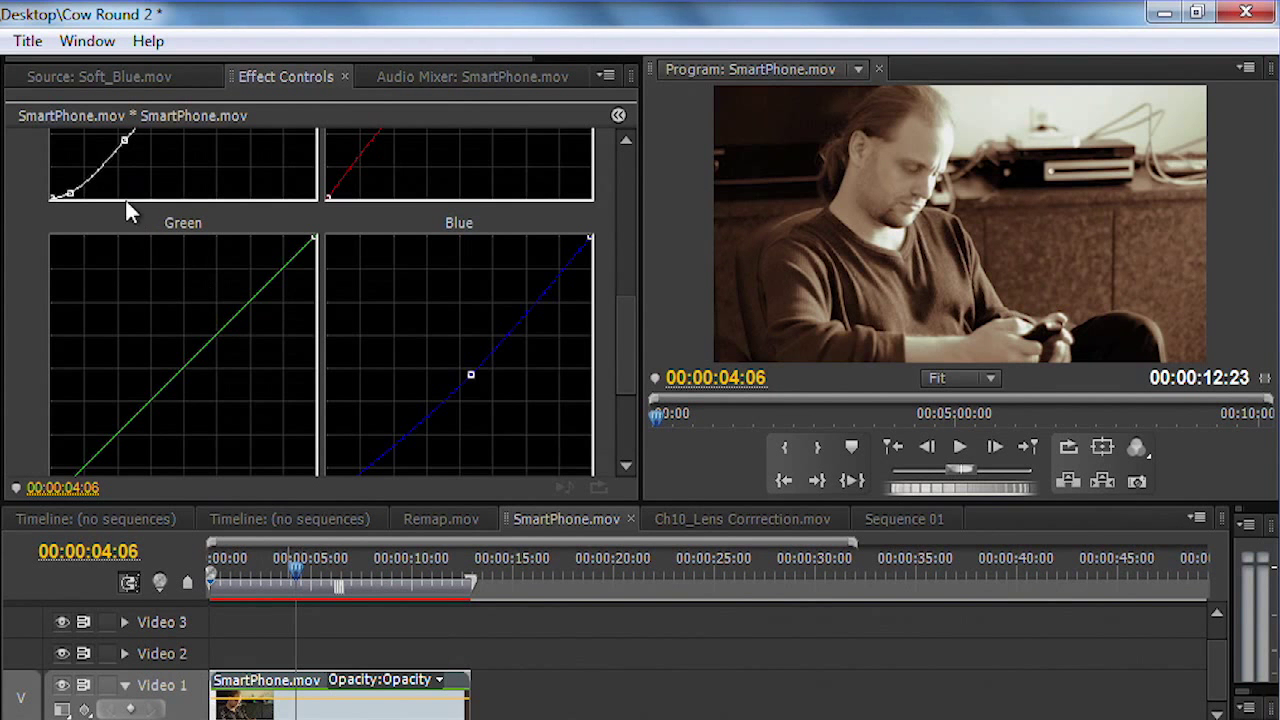
Step: Expand Gamma Correction and drag its Gamma slider to 11
{"action": "scroll", "coordinate": [424, 390], "scroll_direction": "down", "scroll_amount": 3}
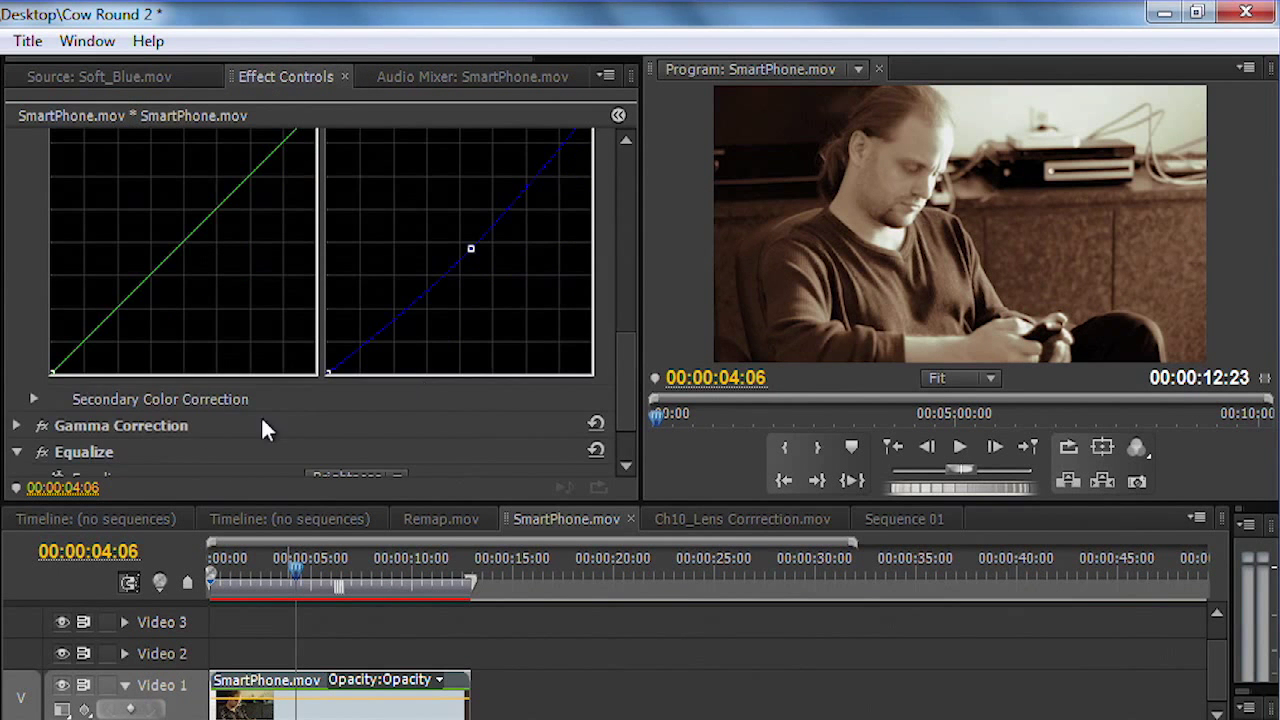
{"action": "left_click", "coordinate": [16, 426]}
{"action": "scroll", "coordinate": [114, 414], "scroll_direction": "down", "scroll_amount": 2}
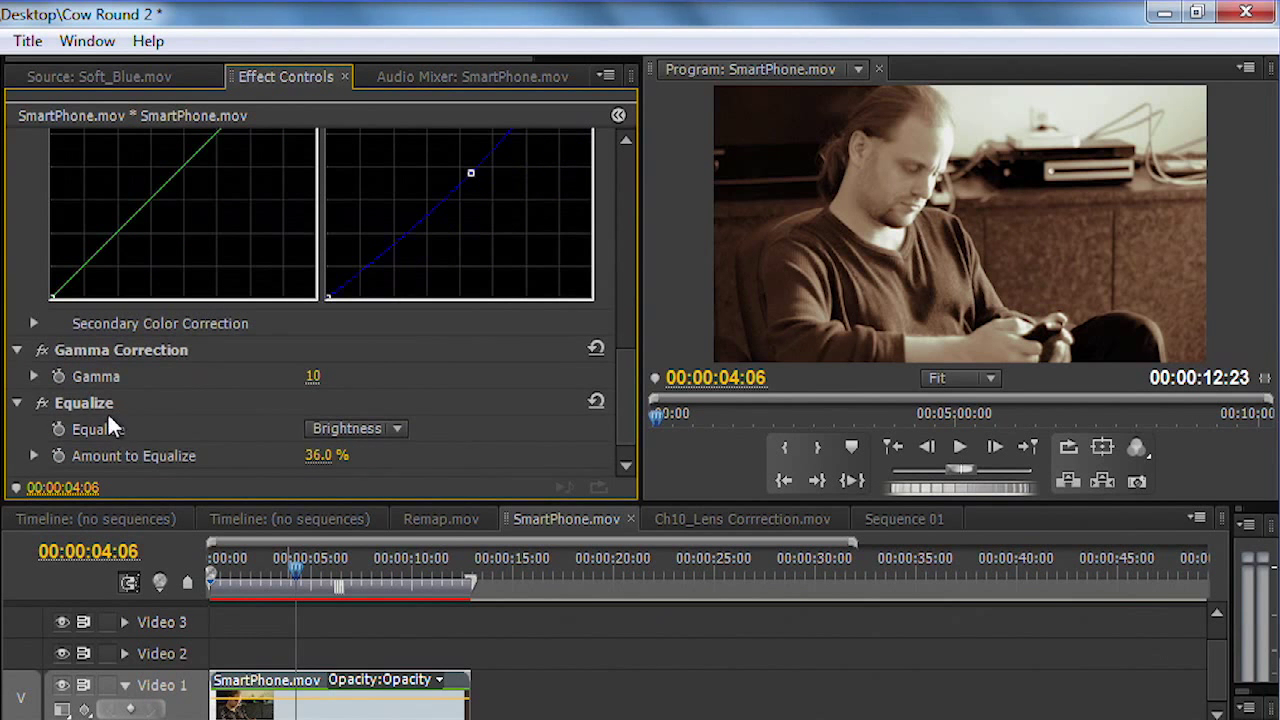
{"action": "left_click", "coordinate": [34, 377]}
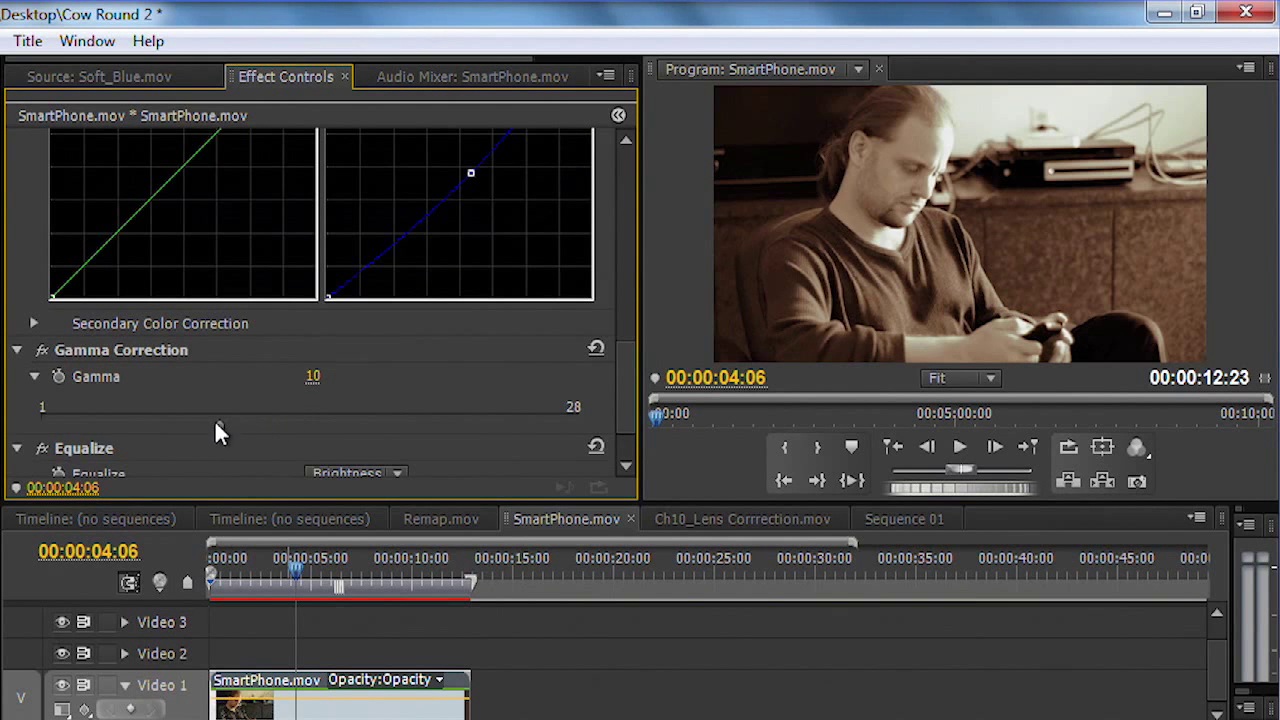
{"action": "mouse_move", "coordinate": [214, 419]}
{"action": "left_mouse_down"}
{"action": "mouse_move", "coordinate": [172, 419]}
{"action": "mouse_move", "coordinate": [210, 419]}
{"action": "left_mouse_up"}
{"action": "left_click_drag", "start_coordinate": [242, 418], "coordinate": [248, 418]}
Step: Scroll Effect Controls back to the top and collapse the RGB Curves section
{"action": "left_click_drag", "start_coordinate": [620, 369], "coordinate": [603, 225]}
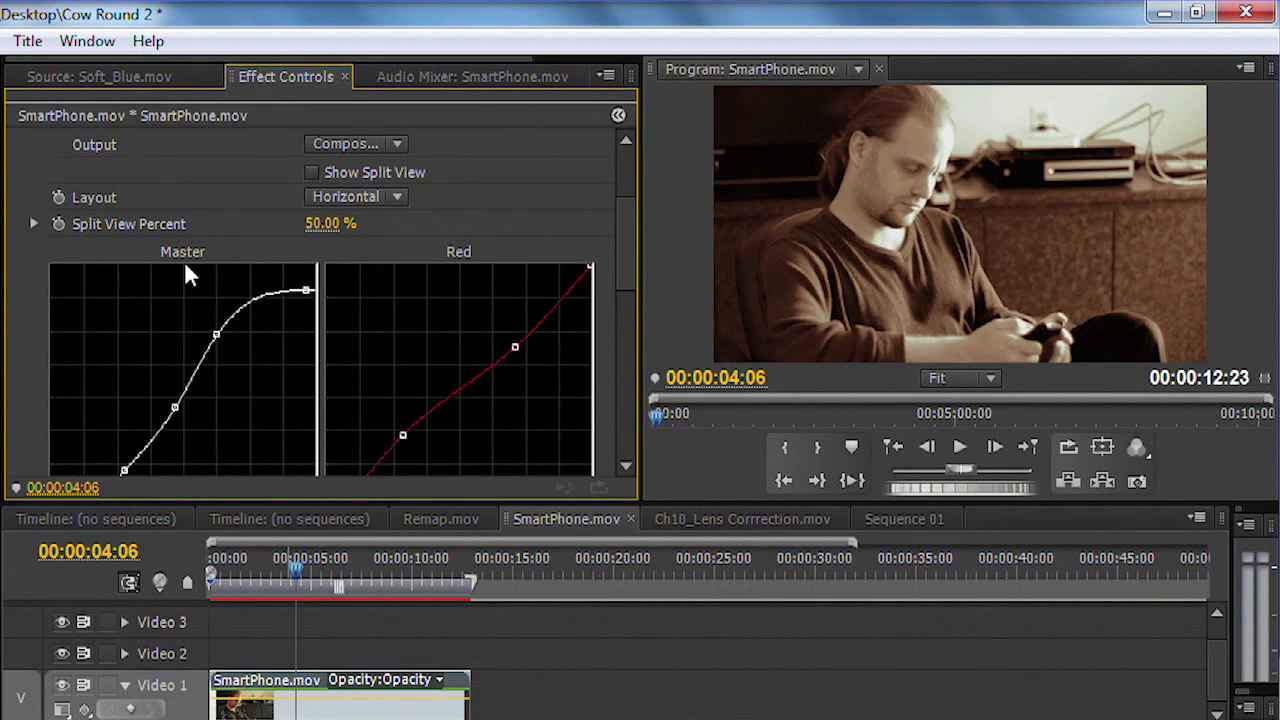
{"action": "left_click_drag", "start_coordinate": [624, 260], "coordinate": [627, 225]}
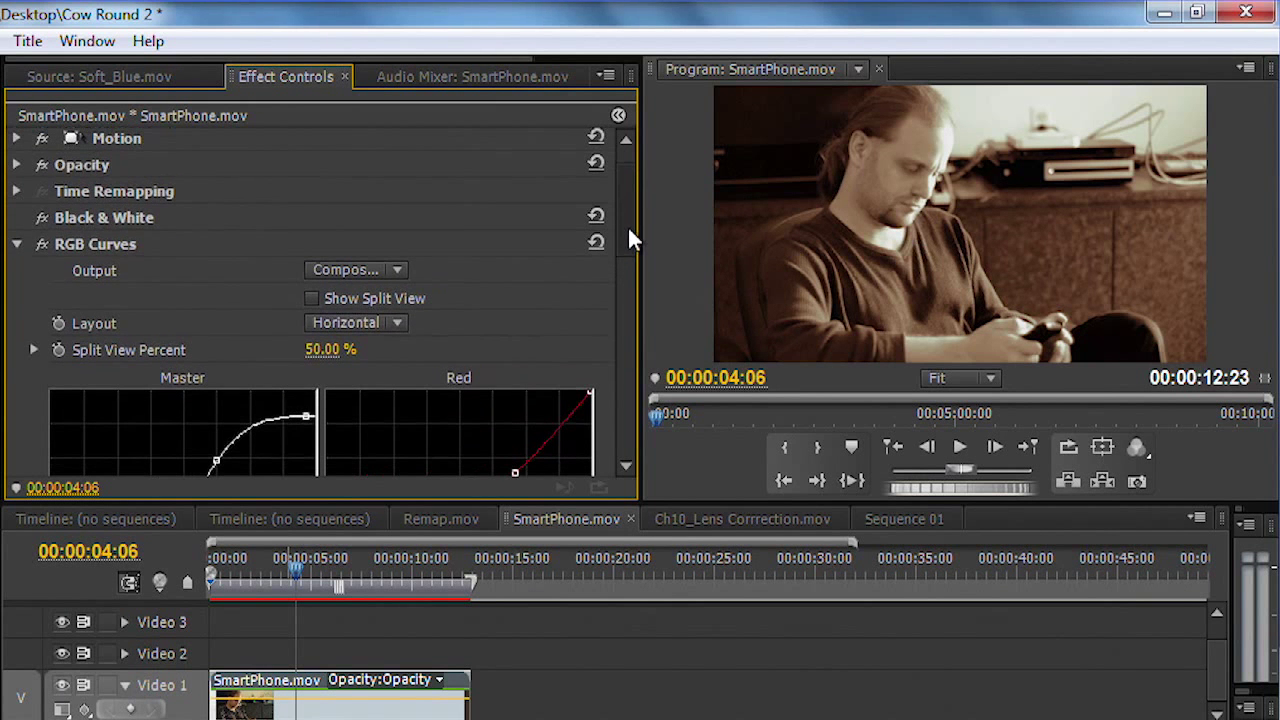
{"action": "left_click", "coordinate": [17, 245]}
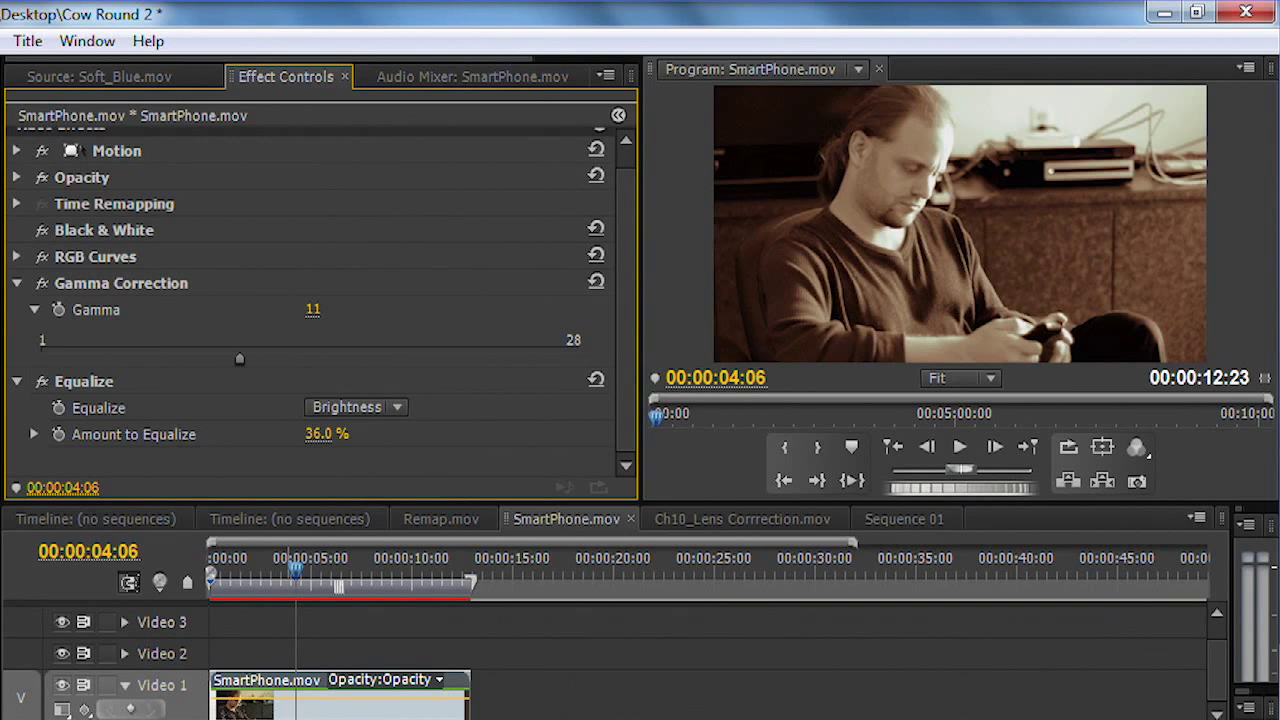
Step: Drop a second SmartPhone.mov after the graded clip on Video 1 and scrub the playhead
{"action": "left_click_drag", "start_coordinate": [113, 410], "coordinate": [480, 690]}
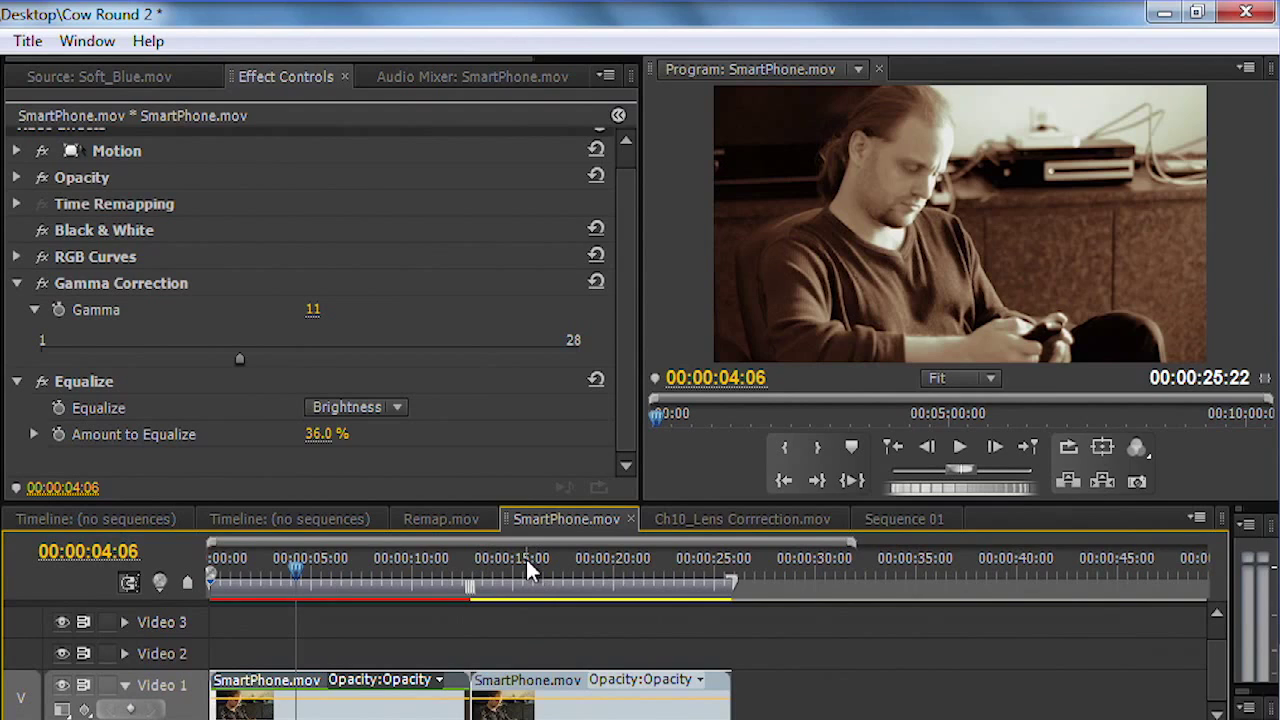
{"action": "left_click_drag", "start_coordinate": [526, 559], "coordinate": [301, 597]}
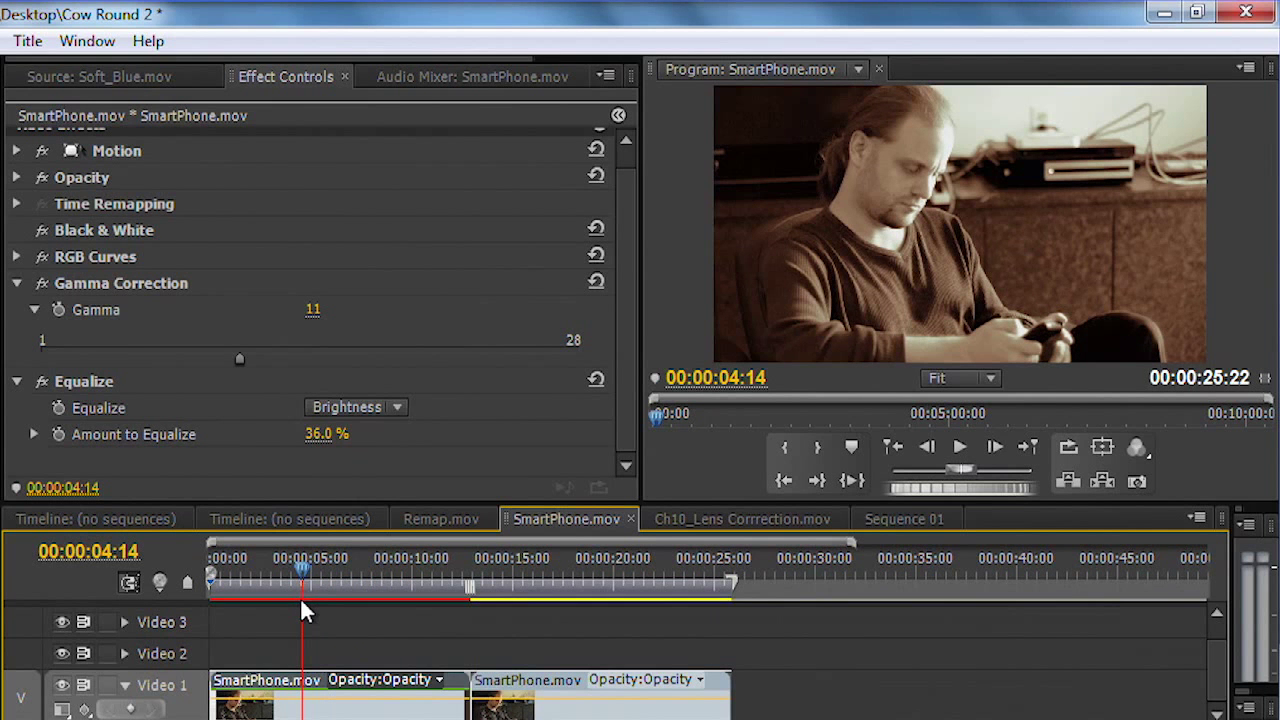